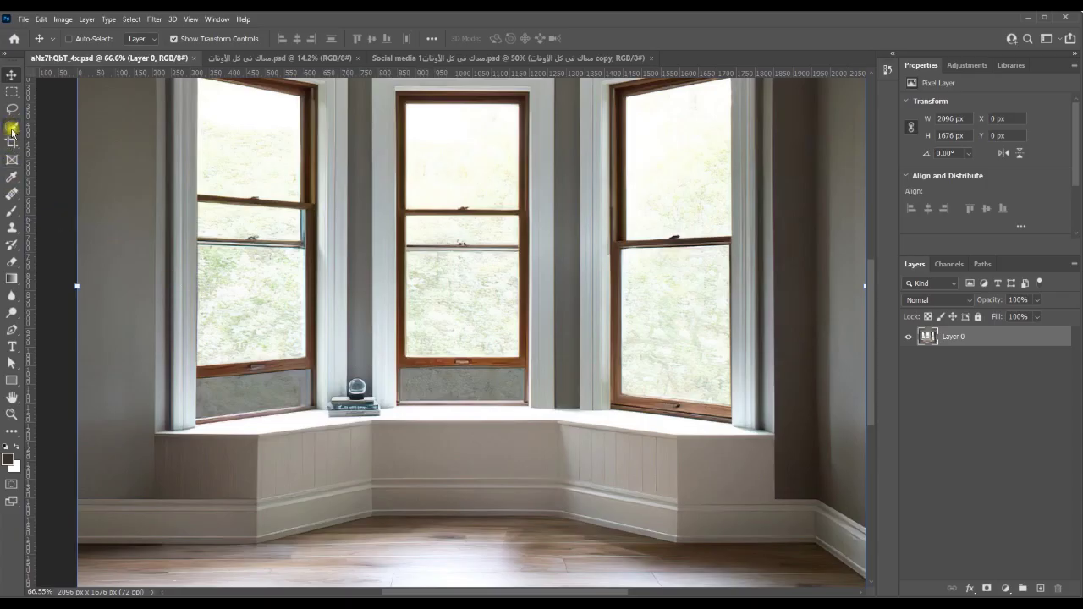
- Outline the glass globe and stacked books on the window sill with the Patch tool
{"action": "left_click", "coordinate": [12, 194]}
{"action": "left_click", "coordinate": [52, 222]}
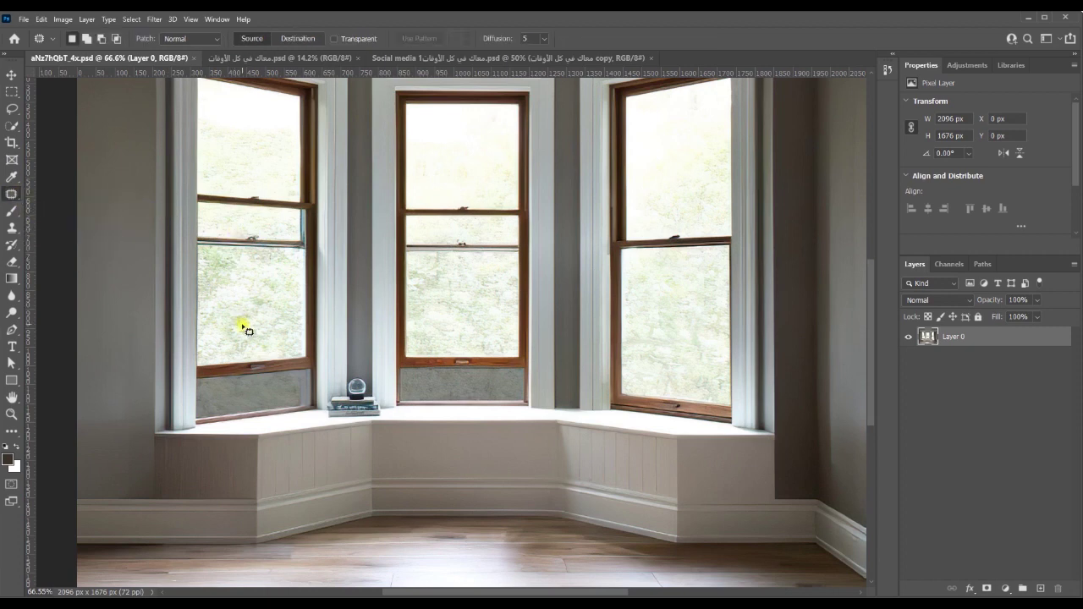
{"action": "scroll", "coordinate": [245, 330], "scroll_direction": "up", "scroll_amount": 3}
{"action": "scroll", "coordinate": [338, 339], "scroll_direction": "up", "scroll_amount": 3}
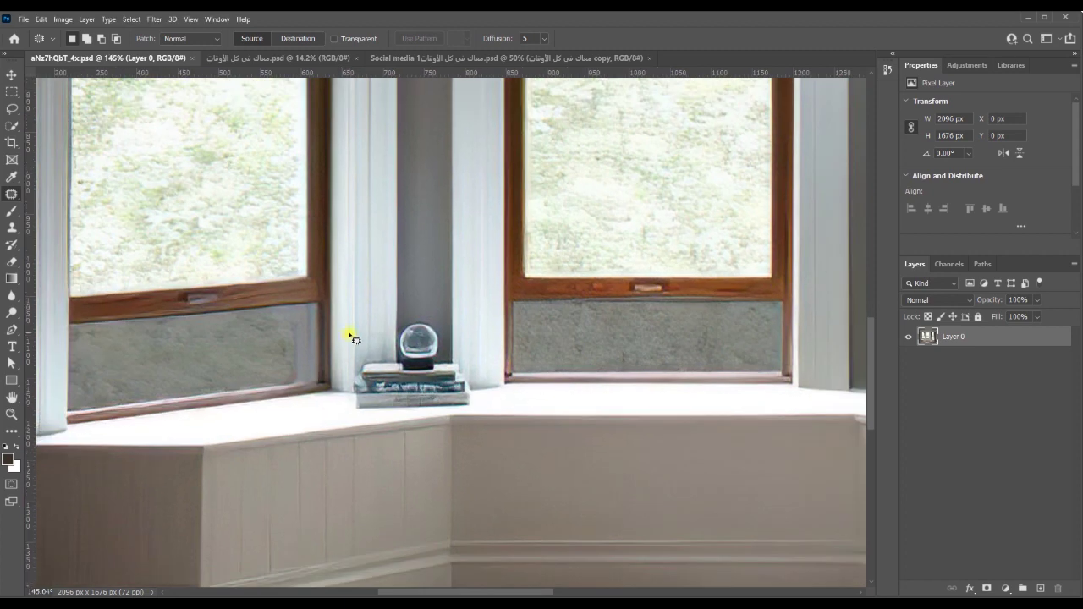
{"action": "mouse_move", "coordinate": [352, 335]}
{"action": "left_mouse_down"}
{"action": "mouse_move", "coordinate": [439, 315]}
{"action": "mouse_move", "coordinate": [477, 410]}
{"action": "mouse_move", "coordinate": [357, 386]}
{"action": "left_mouse_up"}
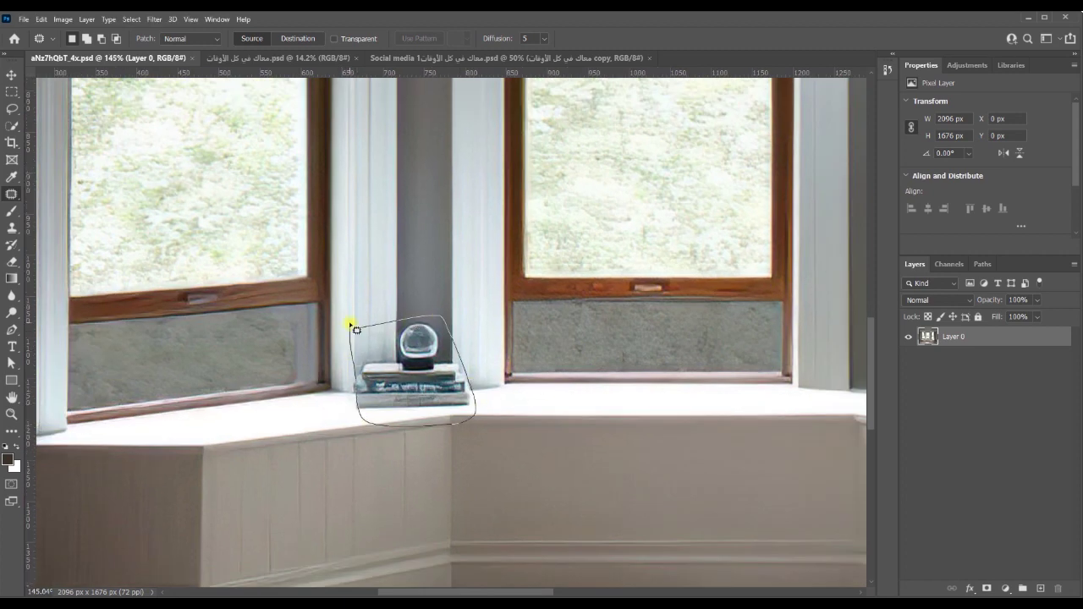
- Patch the outlined globe and books with the clean wall and trim directly above them, and clear the selection
{"action": "left_click_drag", "start_coordinate": [355, 328], "coordinate": [855, 377]}
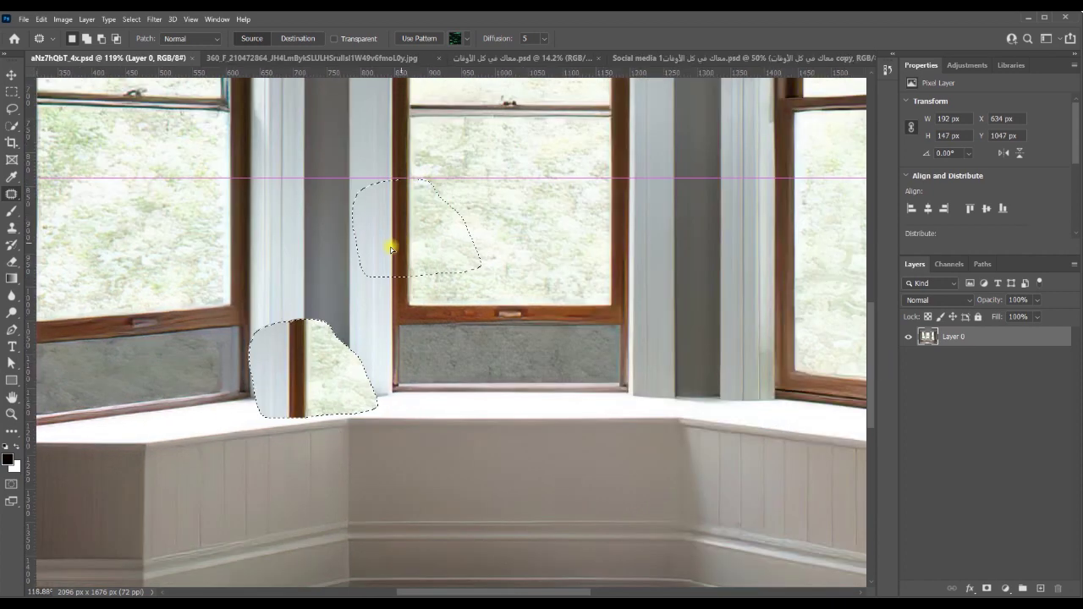
{"action": "left_click_drag", "start_coordinate": [389, 244], "coordinate": [296, 265]}
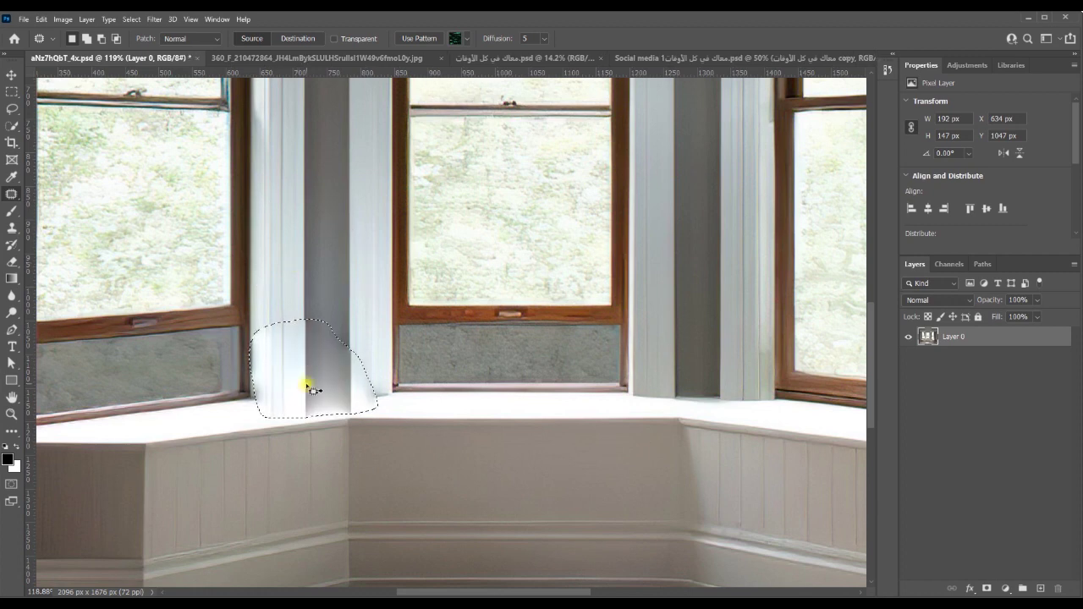
{"action": "key", "text": "ctrl+d"}
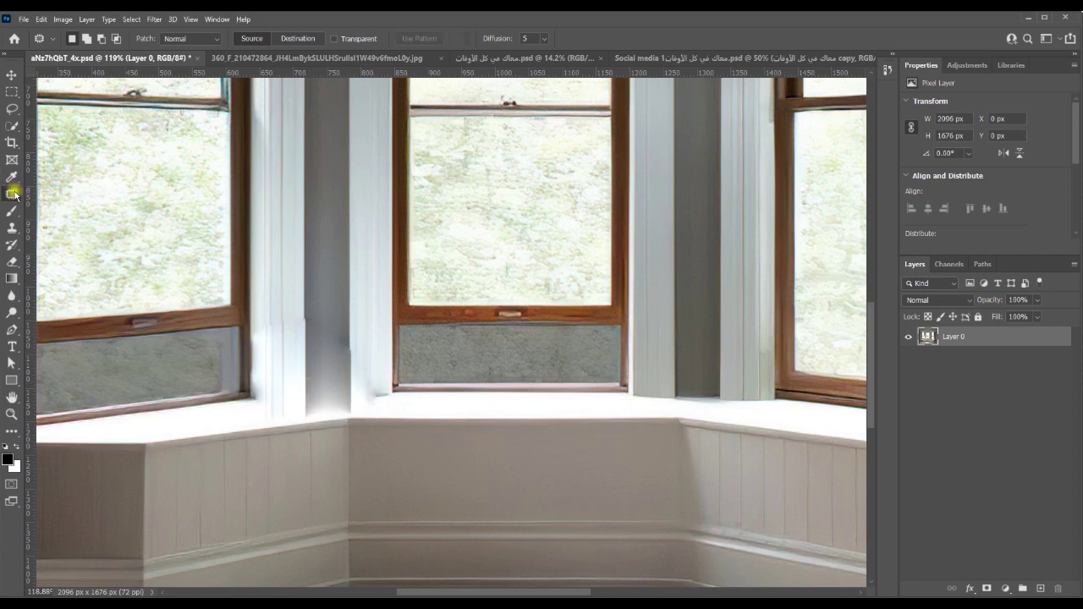
- Examine the tools grouped with the Patch tool and with the Clone Stamp tool
{"action": "right_click", "coordinate": [11, 196]}
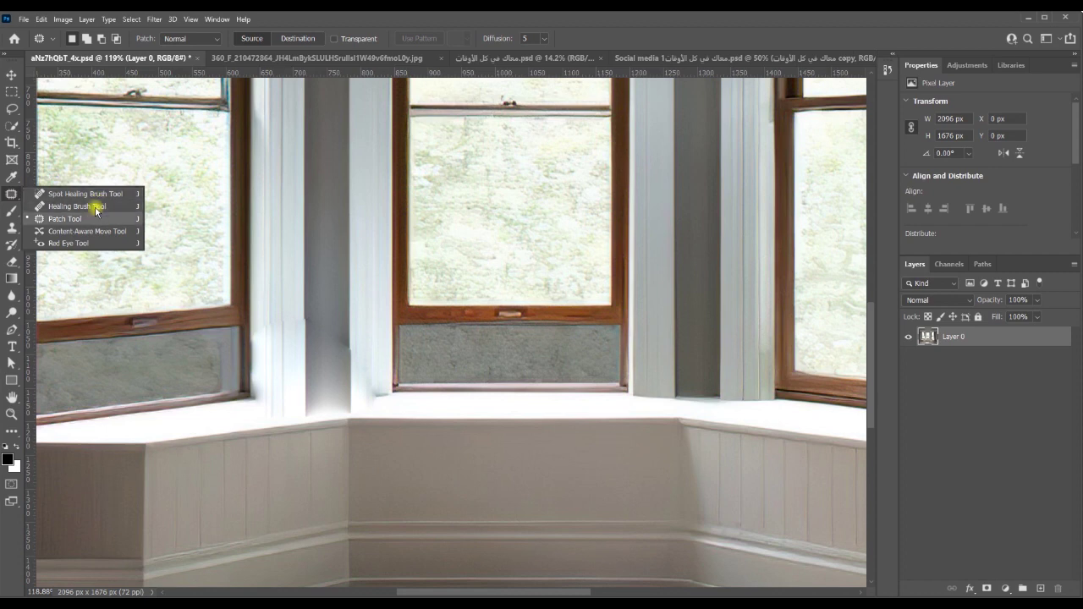
{"action": "left_click", "coordinate": [10, 229]}
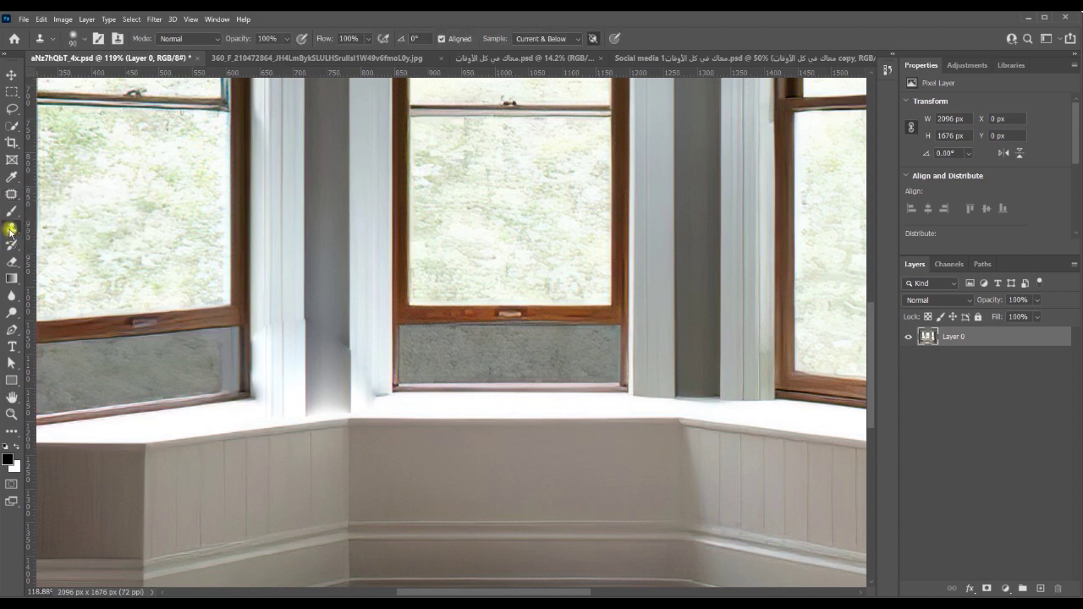
{"action": "right_click", "coordinate": [10, 229]}
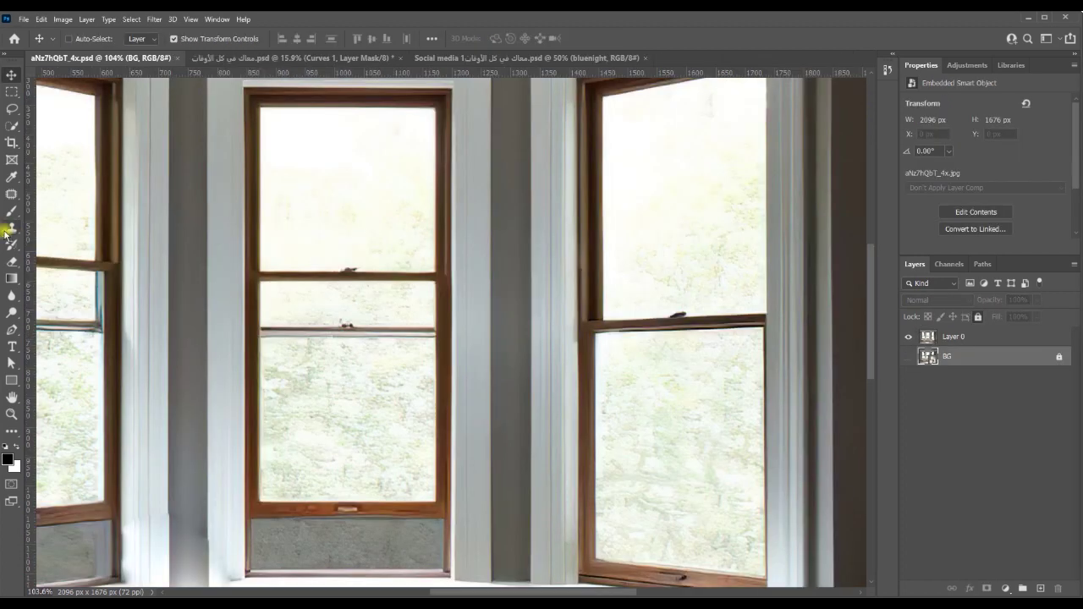
{"action": "left_click", "coordinate": [14, 194]}
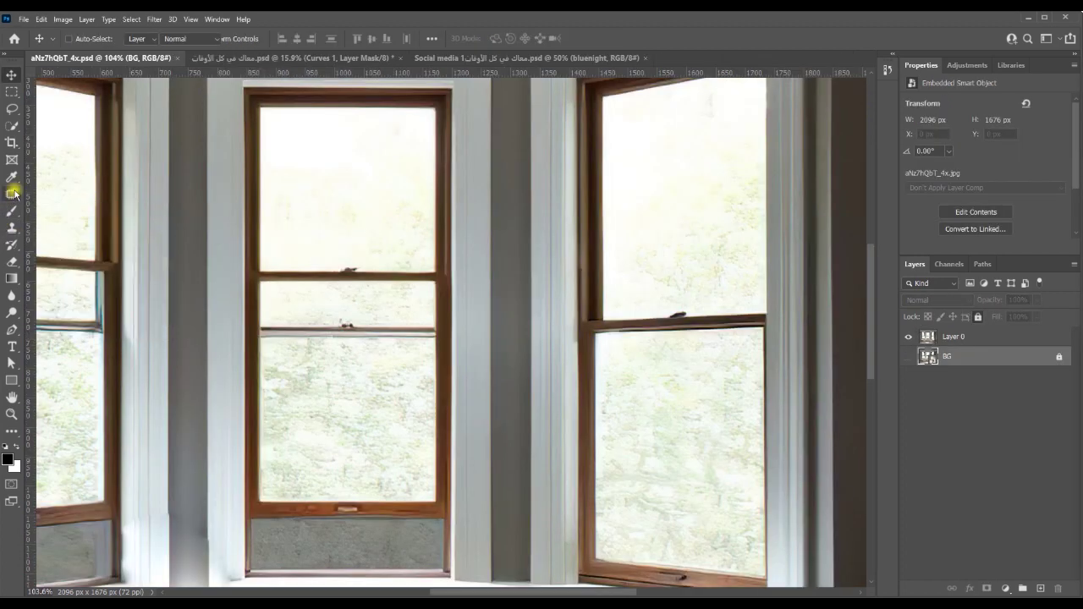
{"action": "right_click", "coordinate": [15, 193]}
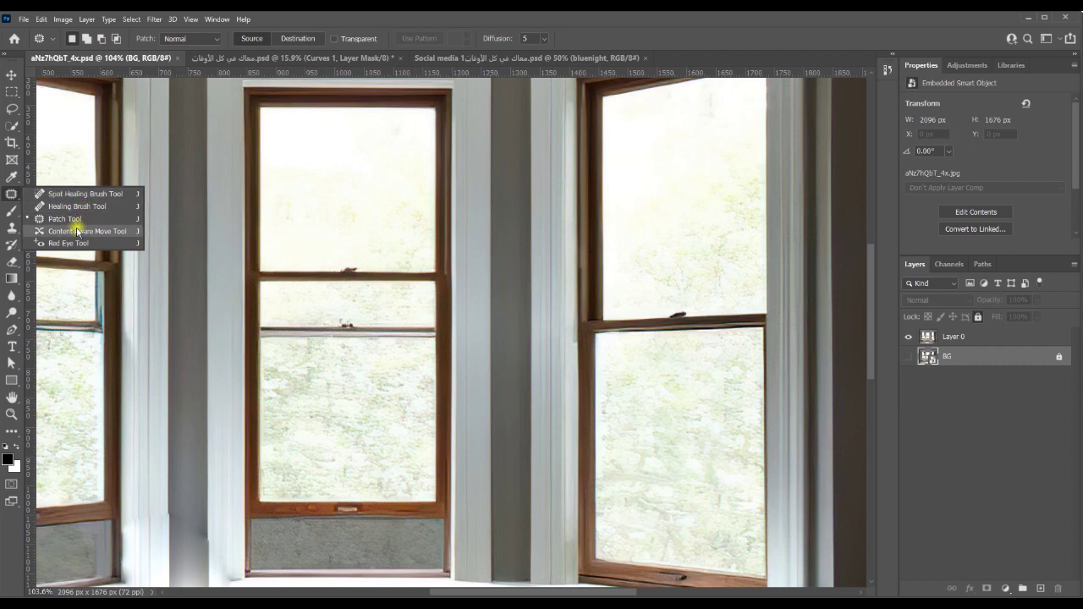
{"action": "left_click", "coordinate": [14, 229]}
{"action": "right_click", "coordinate": [15, 229]}
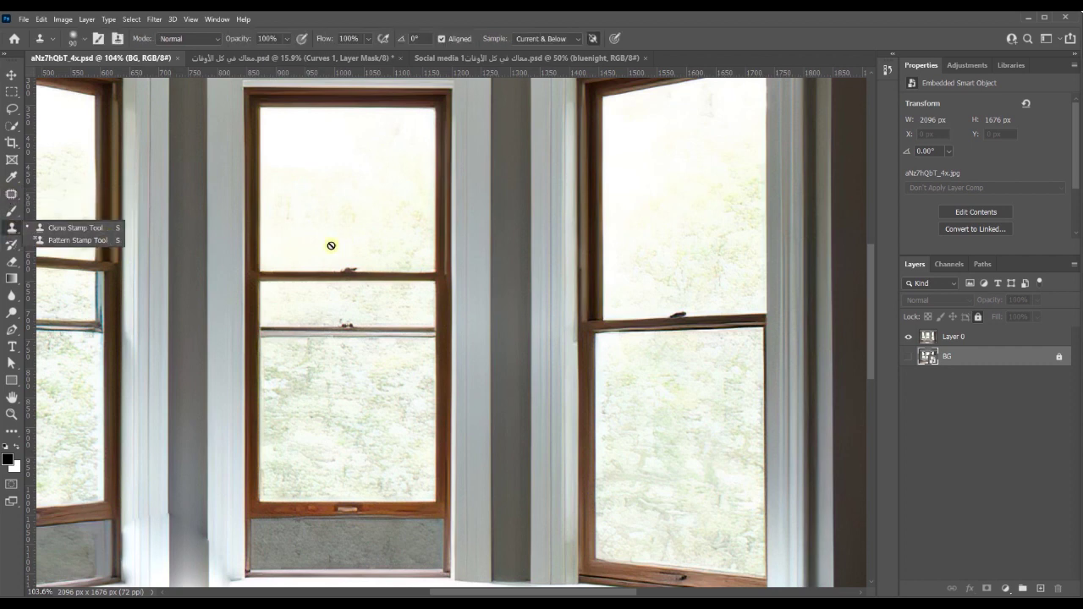
{"action": "left_click", "coordinate": [349, 302]}
{"action": "left_click", "coordinate": [537, 242]}
{"action": "scroll", "coordinate": [527, 260], "scroll_direction": "up", "scroll_amount": 4}
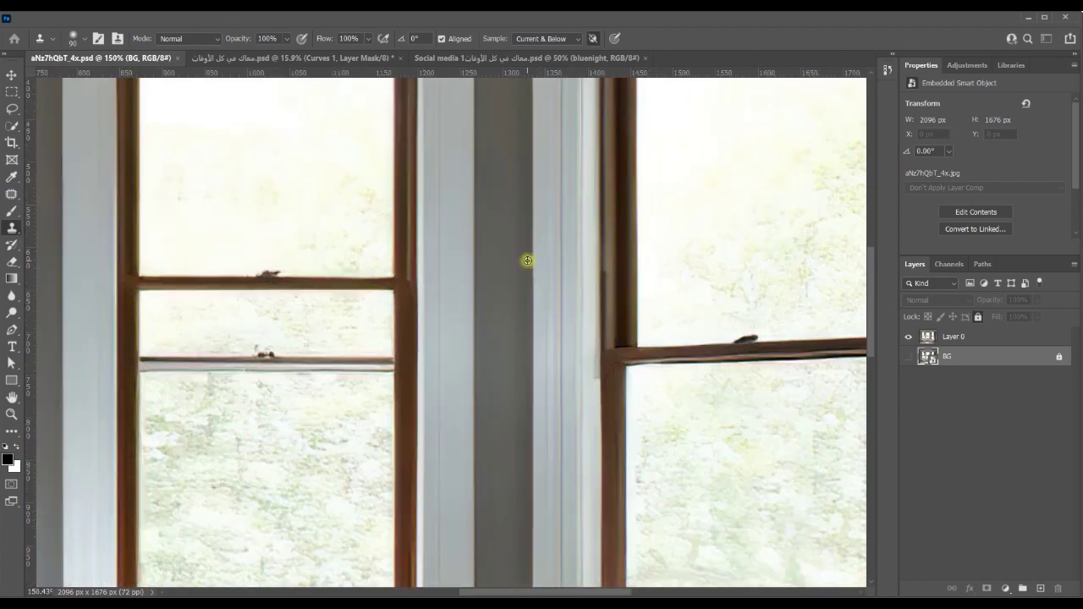
- Switch to File Explorer, browse the image thumbnails in the صور folder, and return to Photoshop
{"action": "key", "text": "alt+Tab"}
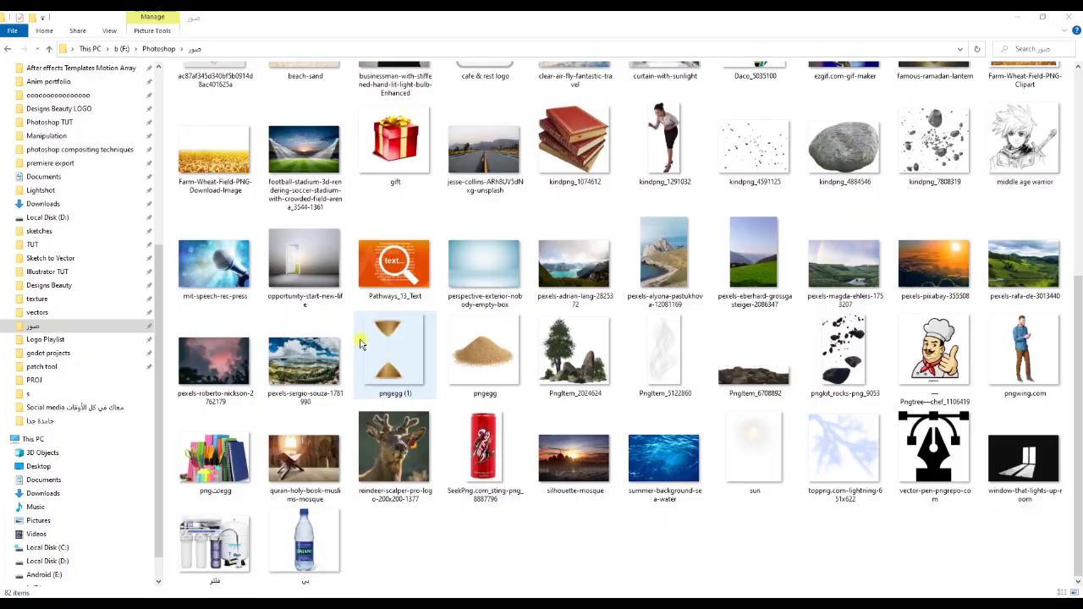
{"action": "scroll", "coordinate": [443, 526], "scroll_direction": "up", "scroll_amount": 3}
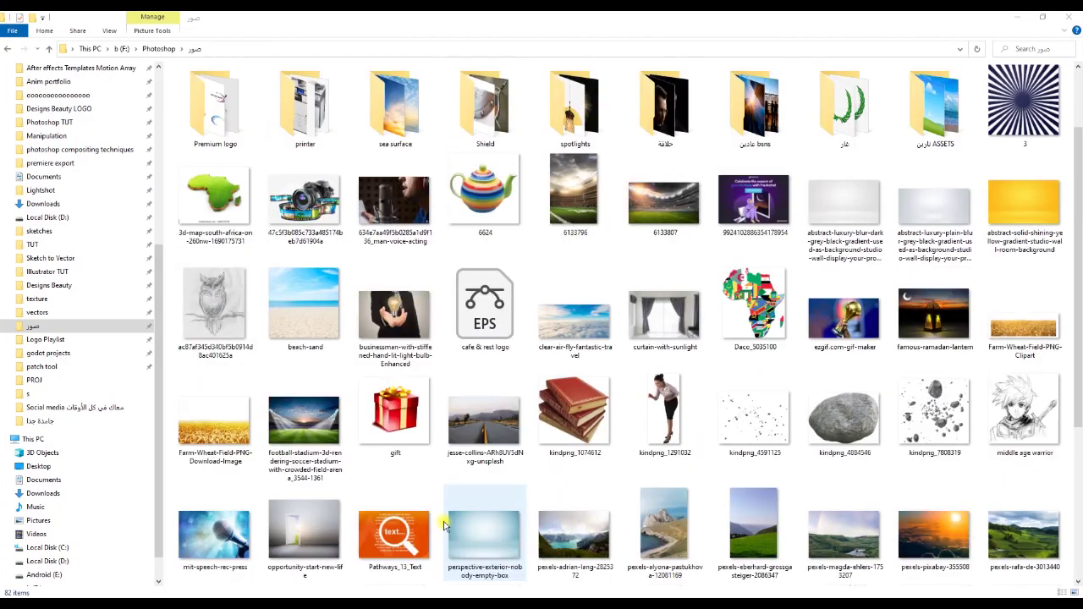
{"action": "scroll", "coordinate": [444, 525], "scroll_direction": "up", "scroll_amount": 2}
{"action": "scroll", "coordinate": [443, 525], "scroll_direction": "down", "scroll_amount": 5}
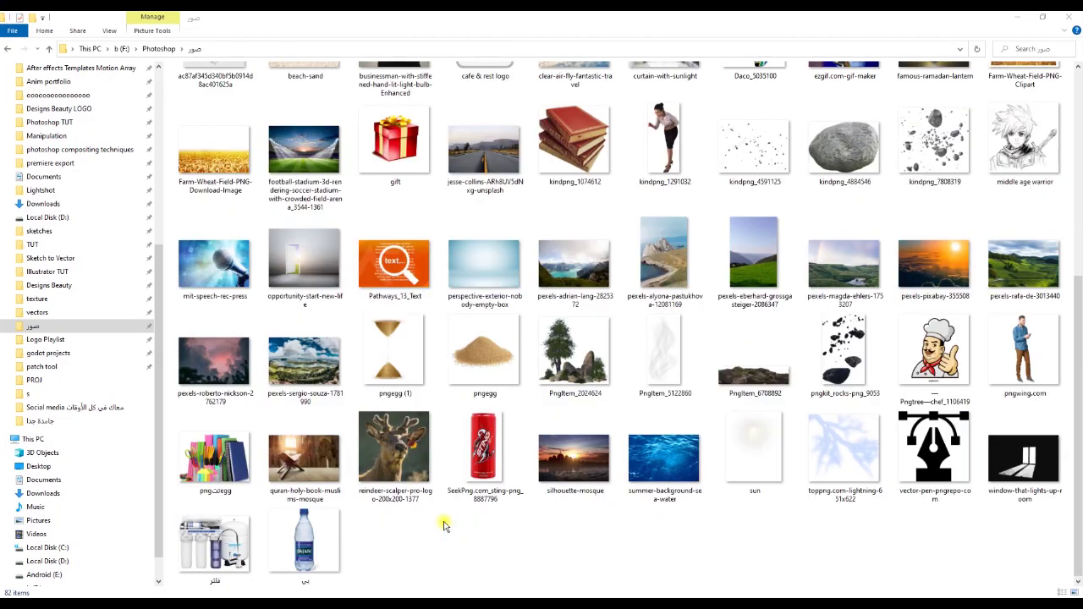
{"action": "scroll", "coordinate": [443, 525], "scroll_direction": "up", "scroll_amount": 3}
{"action": "key", "text": "alt+Tab"}
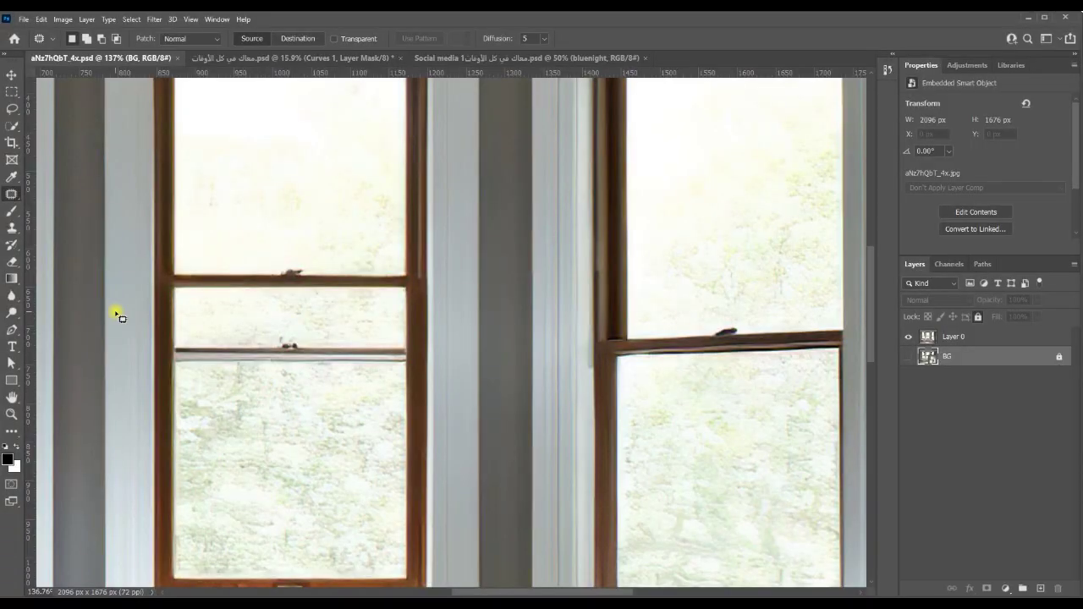
- Activate the Patch tool and outline the globe and books between the two windows on the sill
{"action": "right_click", "coordinate": [12, 197]}
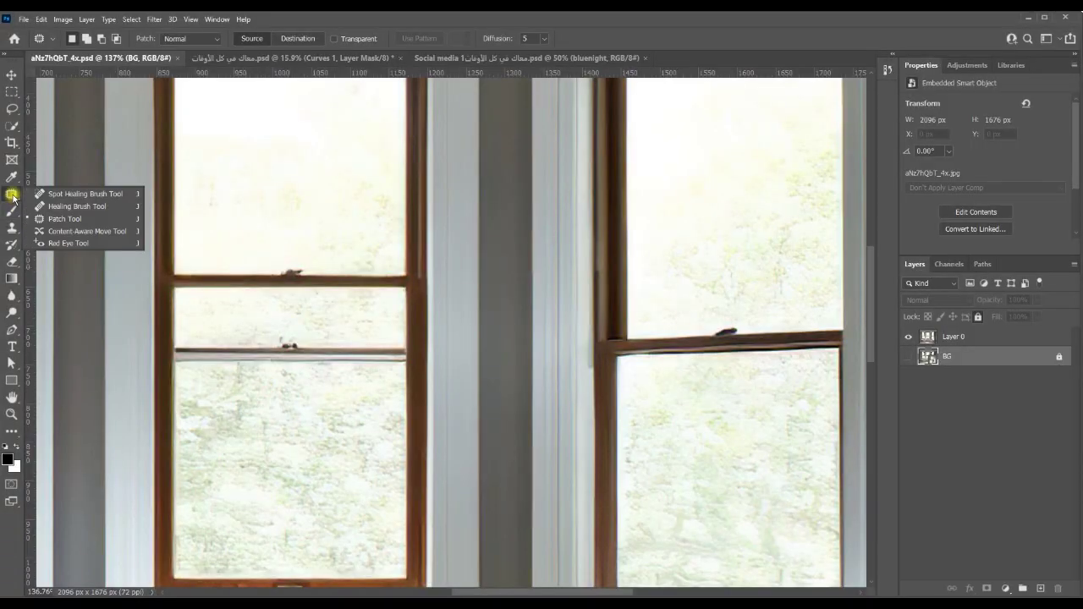
{"action": "left_click", "coordinate": [61, 222]}
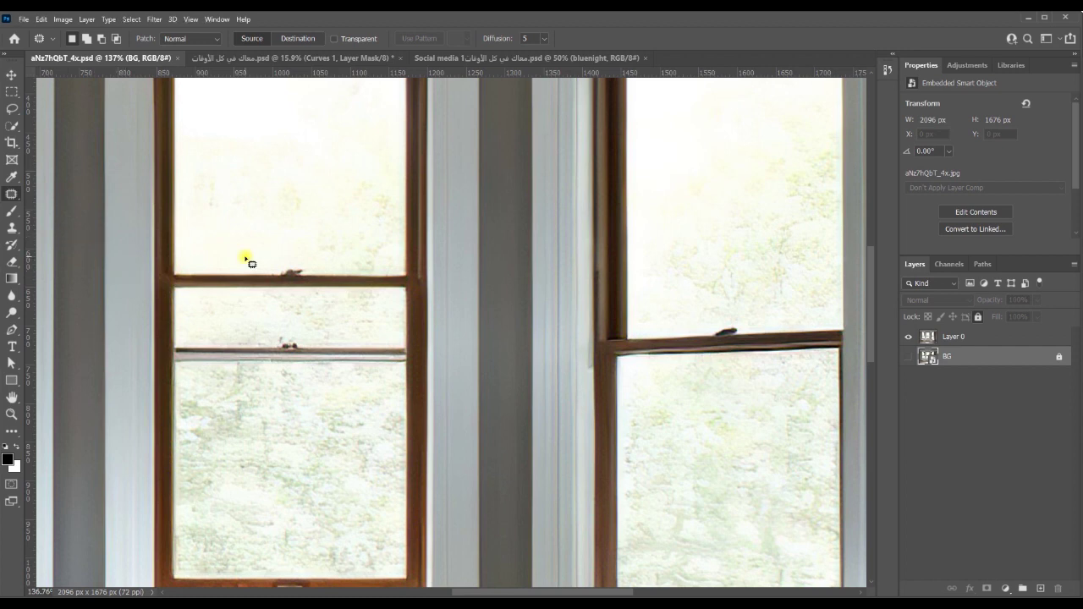
{"action": "right_click", "coordinate": [16, 196]}
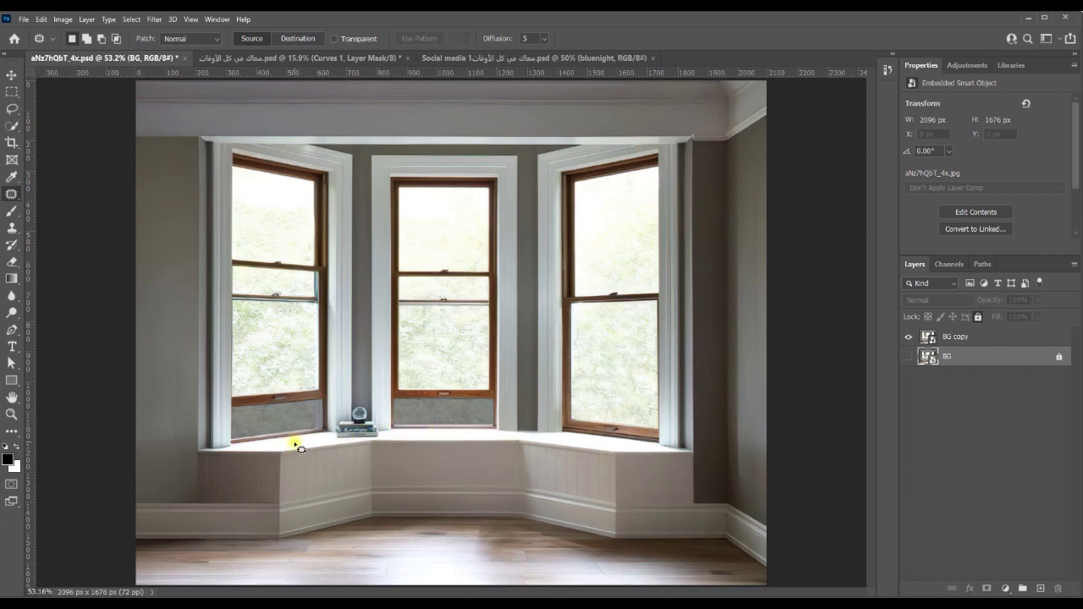
{"action": "left_click_drag", "start_coordinate": [288, 446], "coordinate": [423, 440]}
{"action": "mouse_move", "coordinate": [424, 395]}
{"action": "left_mouse_down"}
{"action": "mouse_move", "coordinate": [397, 360]}
{"action": "mouse_move", "coordinate": [353, 361]}
{"action": "left_mouse_up"}
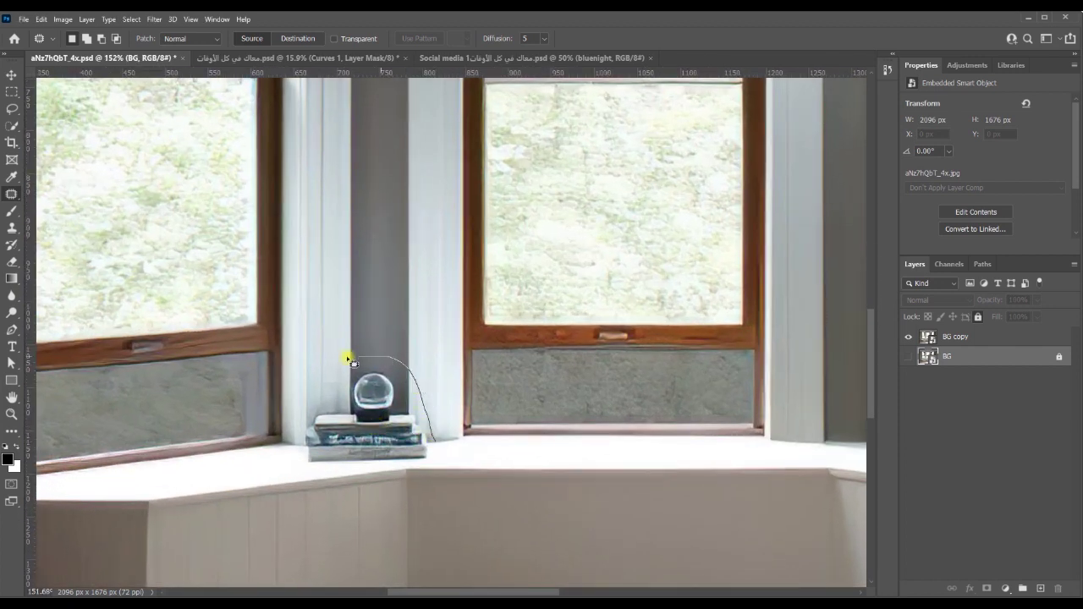
{"action": "mouse_move", "coordinate": [303, 436]}
{"action": "left_mouse_down"}
{"action": "mouse_move", "coordinate": [300, 464]}
{"action": "mouse_move", "coordinate": [388, 472]}
{"action": "mouse_move", "coordinate": [440, 452]}
{"action": "left_mouse_up"}
{"action": "scroll", "coordinate": [377, 466], "scroll_direction": "up", "scroll_amount": 4}
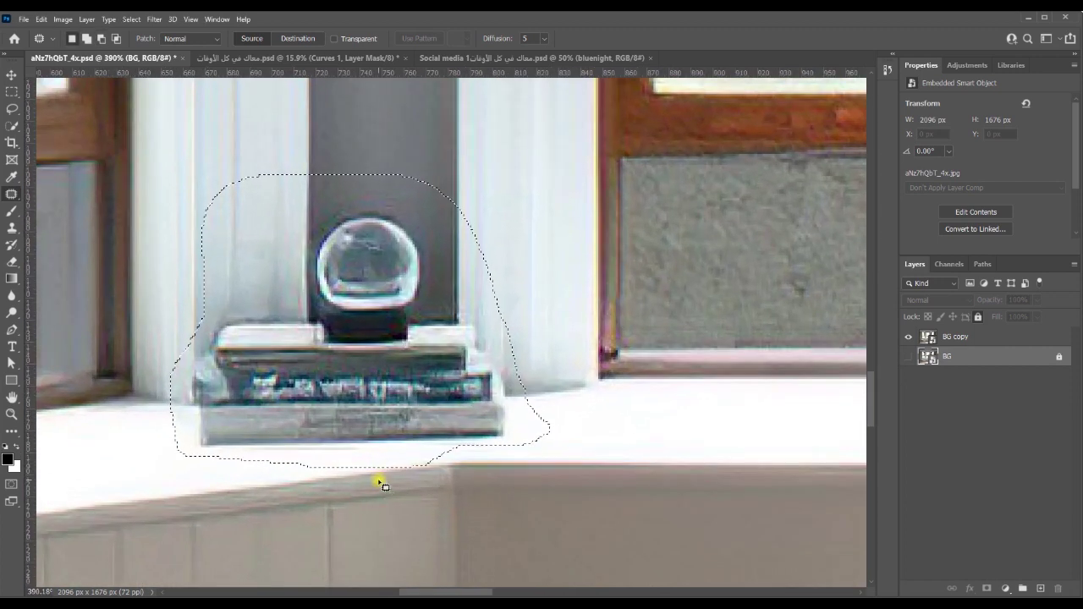
- Review the available patch modes and keep the Patch tool set to Normal
{"action": "scroll", "coordinate": [380, 482], "scroll_direction": "down", "scroll_amount": 5}
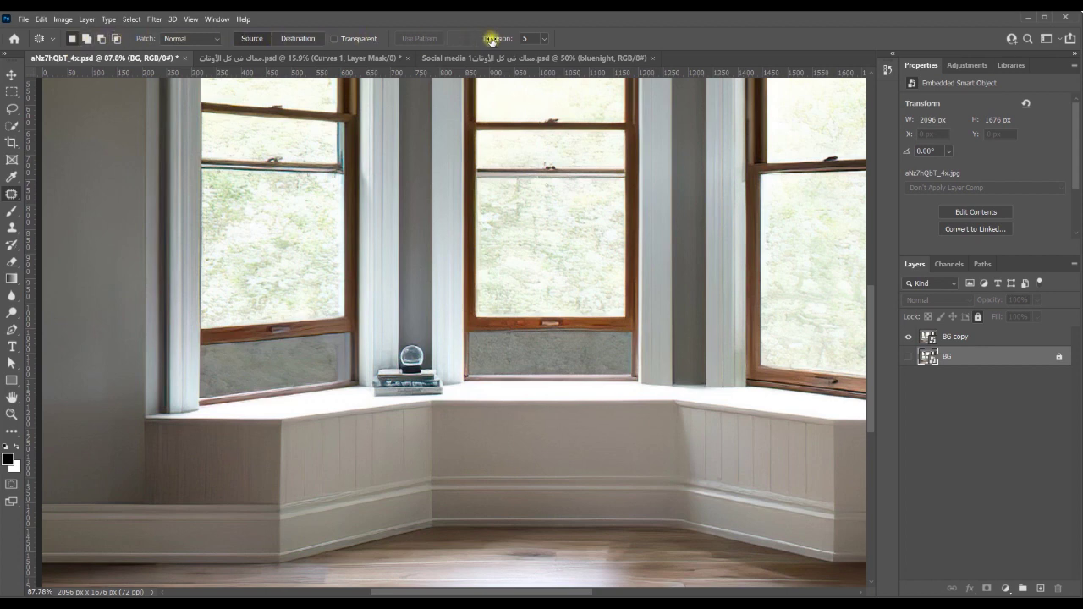
{"action": "left_click", "coordinate": [206, 40]}
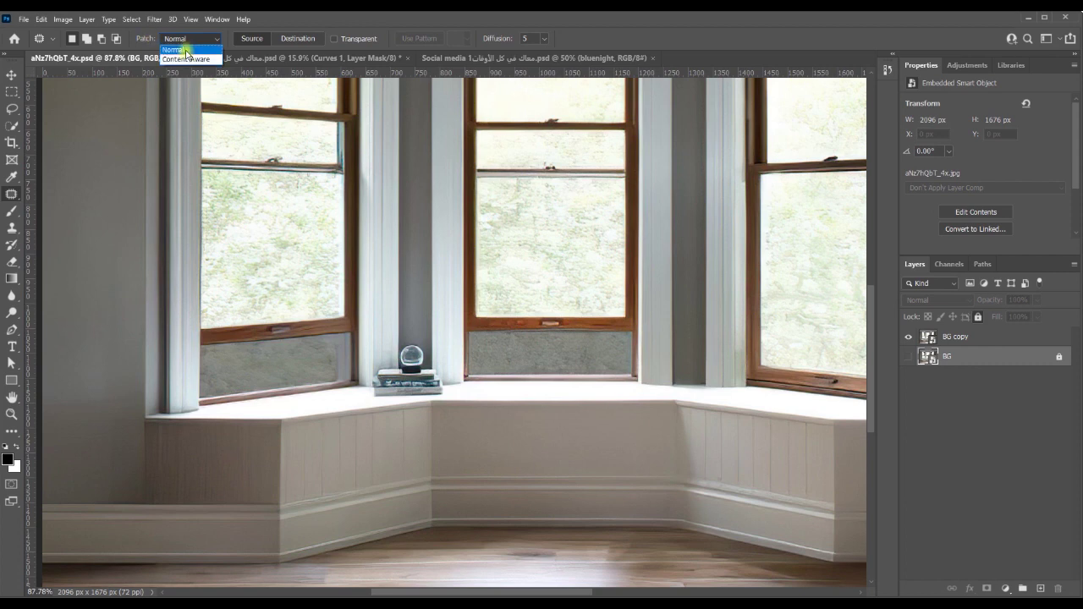
{"action": "left_click", "coordinate": [185, 52]}
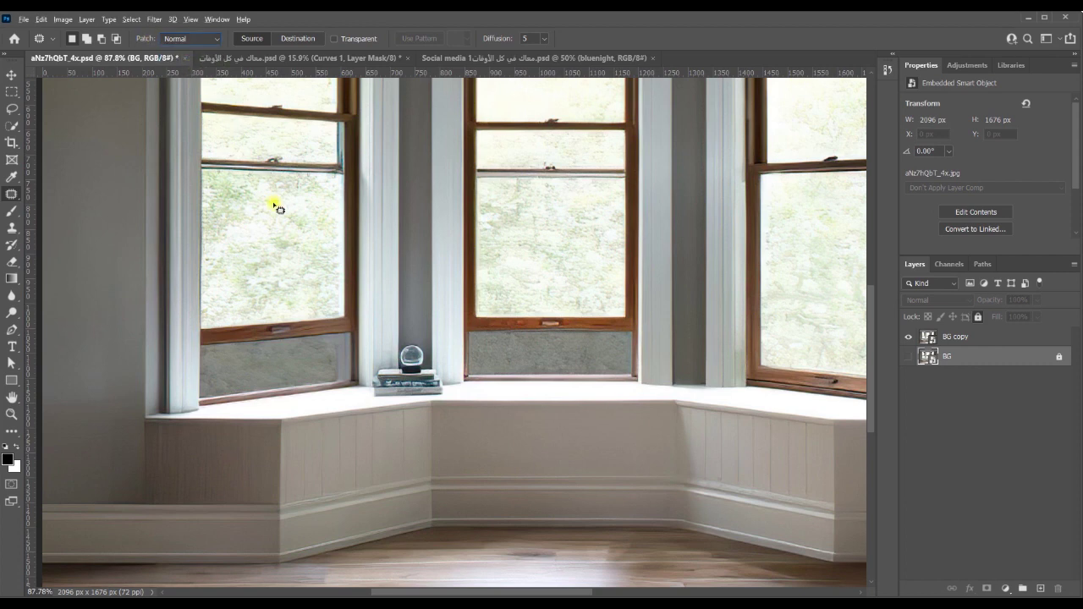
{"action": "left_click", "coordinate": [180, 39]}
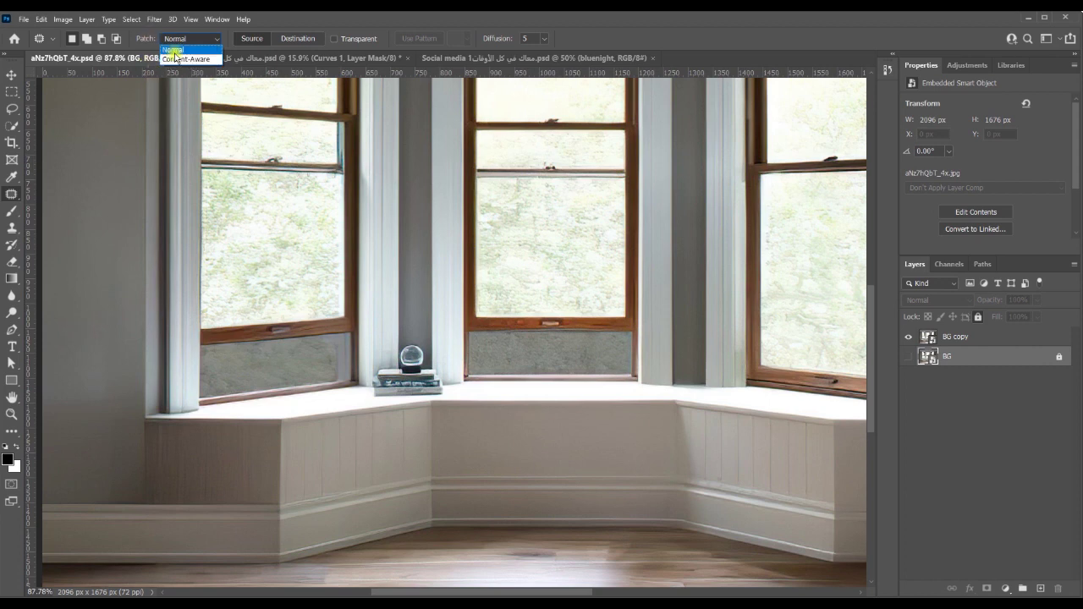
{"action": "left_click", "coordinate": [173, 51]}
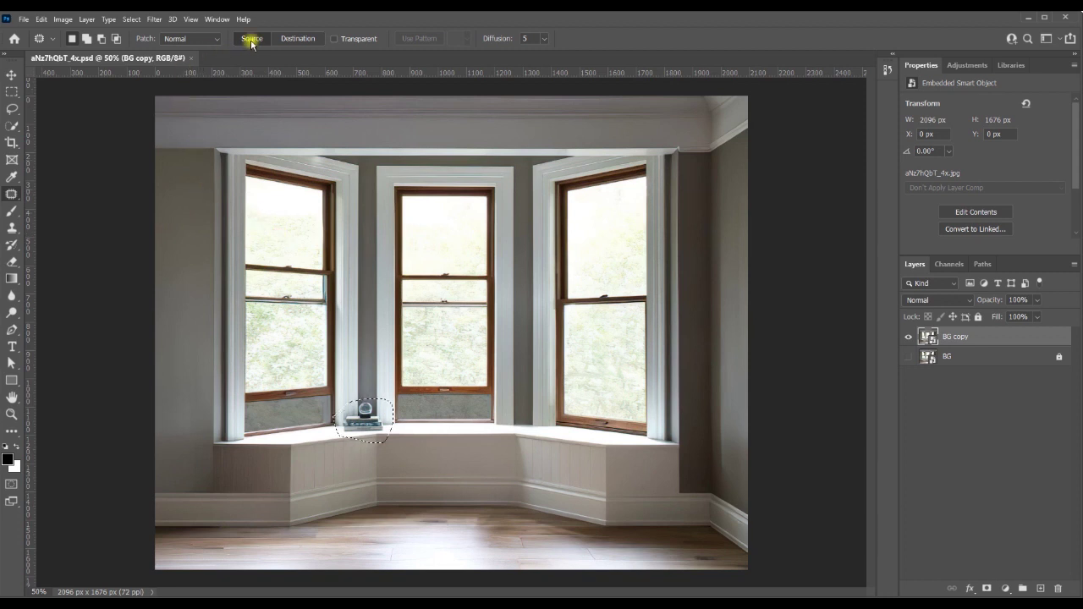
- Try patching the globe and books in Source mode with the grey lower panel of the centre window, and undo it
{"action": "left_click", "coordinate": [292, 39]}
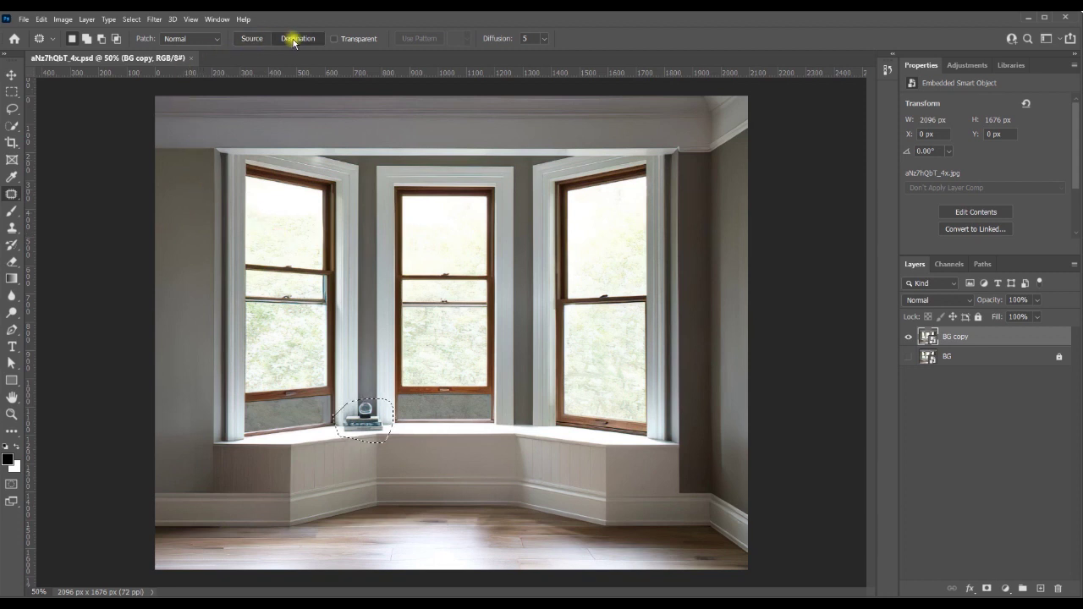
{"action": "left_click", "coordinate": [258, 39]}
{"action": "left_click", "coordinate": [253, 39]}
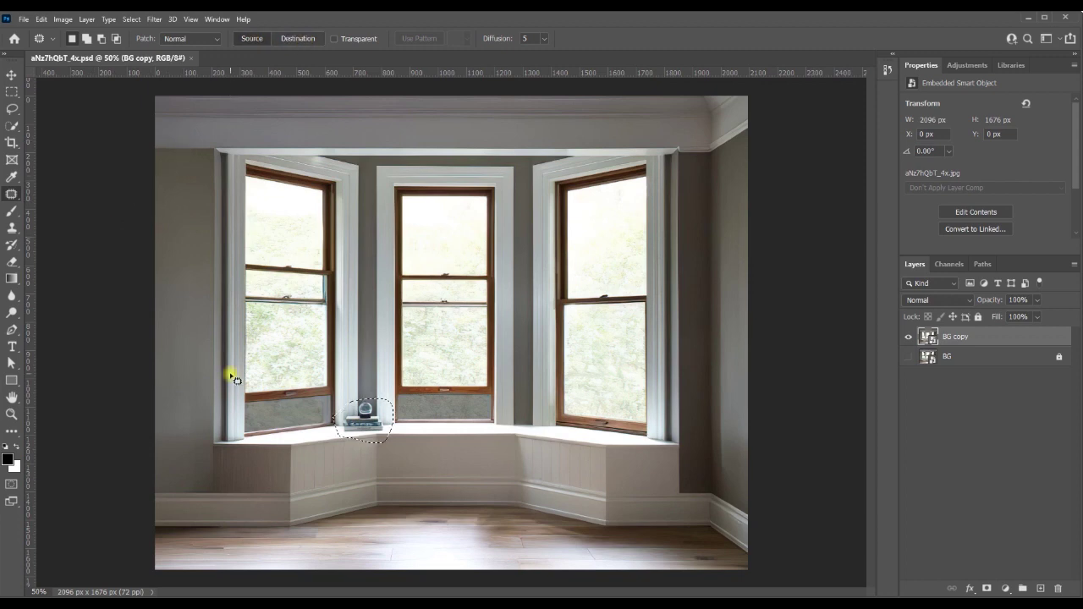
{"action": "scroll", "coordinate": [346, 446], "scroll_direction": "up", "scroll_amount": 4}
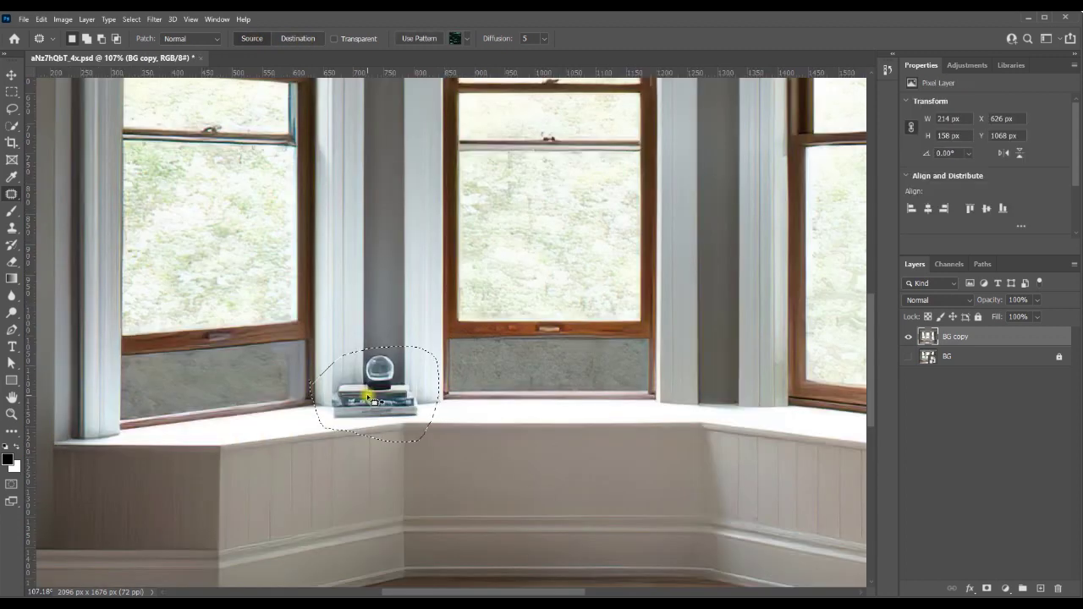
{"action": "left_click_drag", "start_coordinate": [370, 396], "coordinate": [575, 363]}
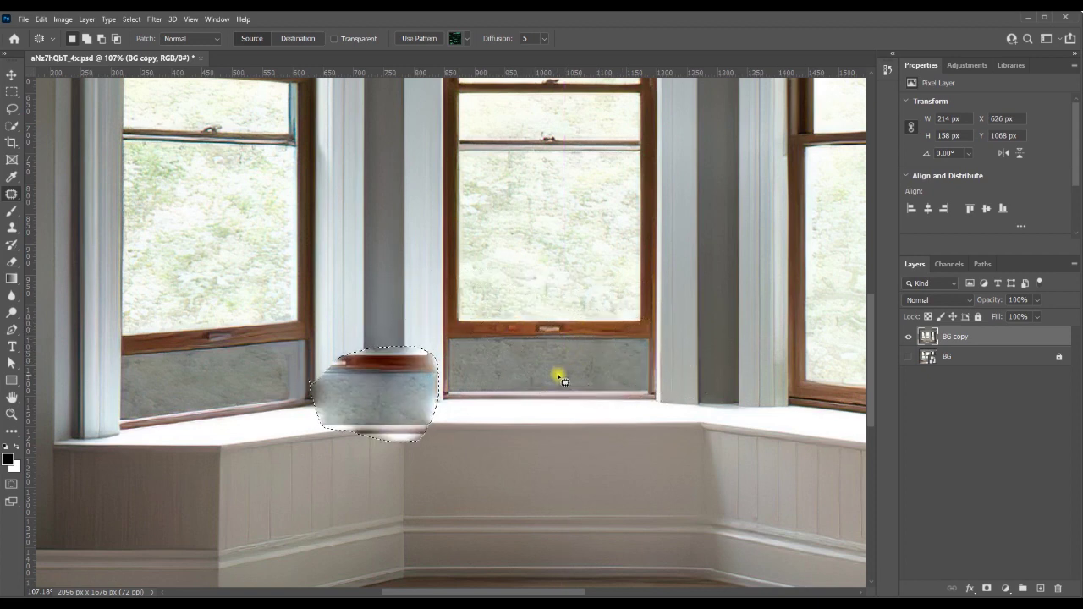
{"action": "key", "text": "ctrl+z"}
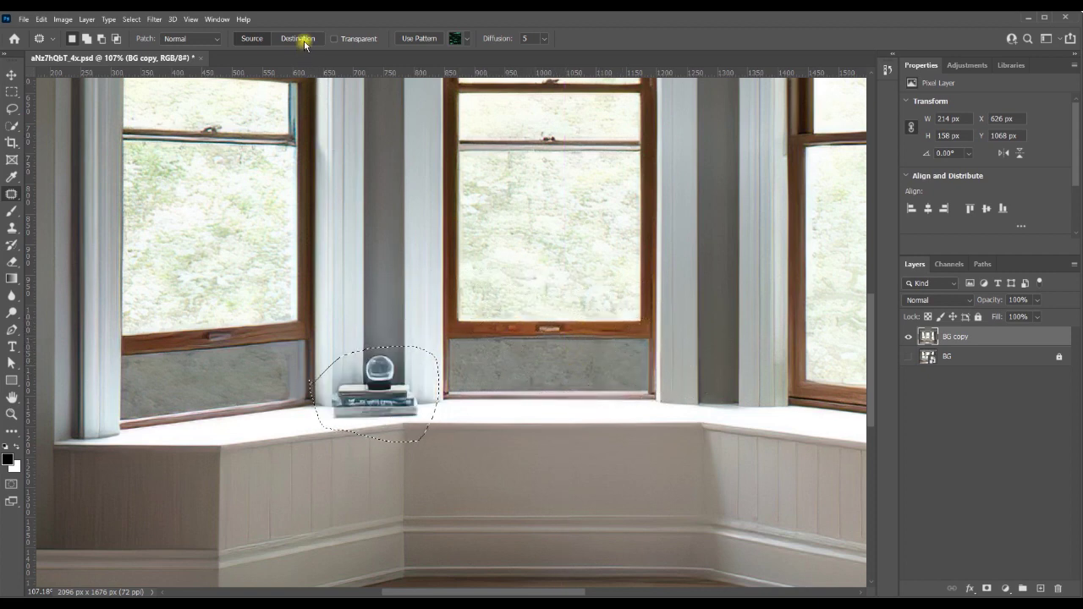
- Copy the globe and books onto the sill right of the centre window using the Patch tool's Destination mode, and deselect
{"action": "left_click_drag", "start_coordinate": [384, 397], "coordinate": [729, 373]}
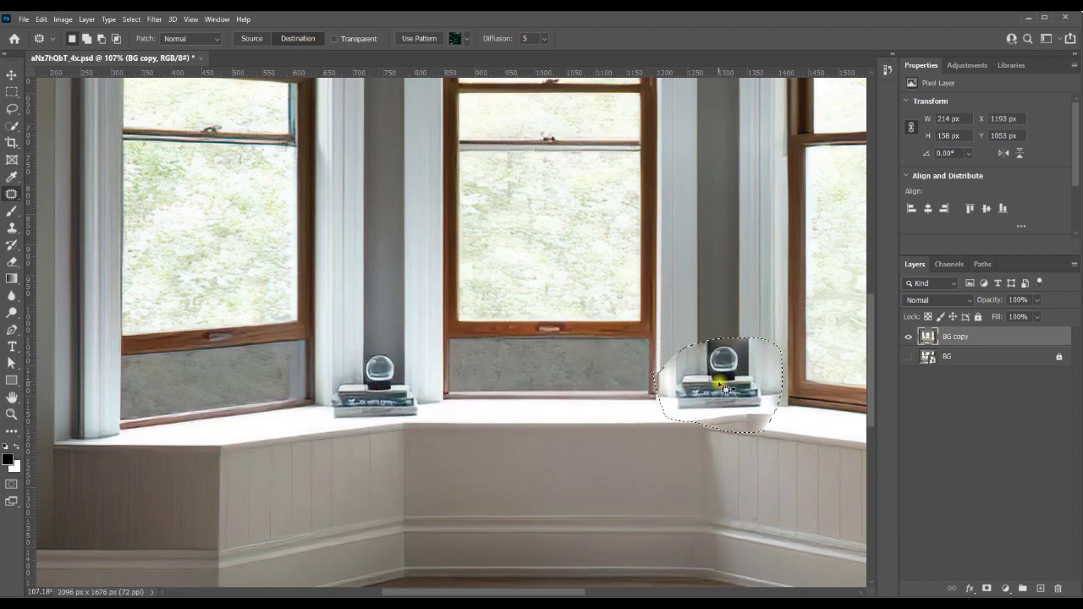
{"action": "key", "text": "ctrl+d"}
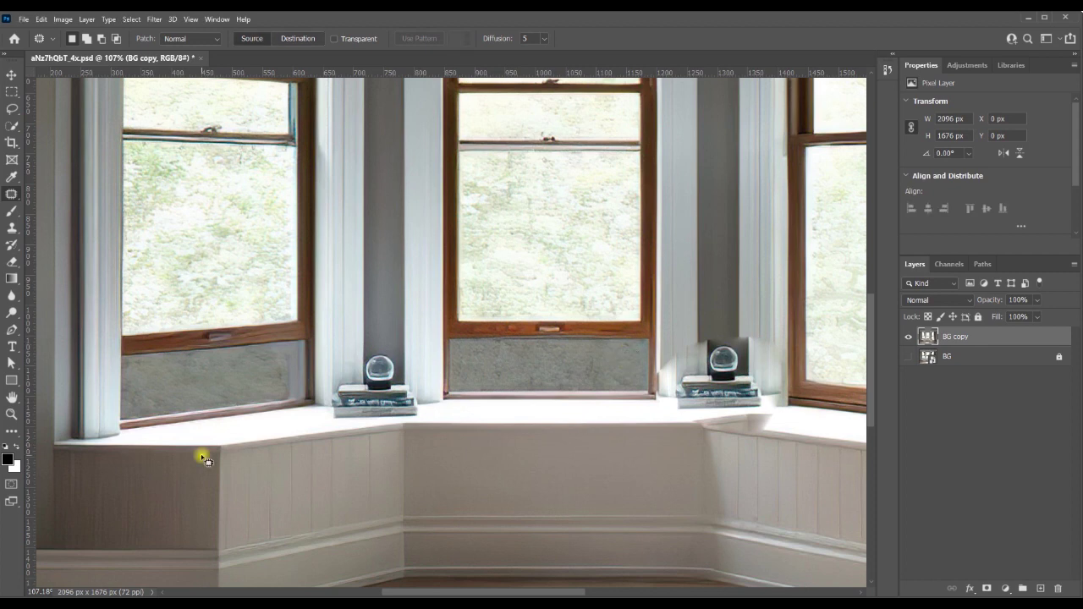
- Set the Patch tool back to Source and outline the original globe and books on the sill
{"action": "left_click", "coordinate": [252, 39]}
{"action": "mouse_move", "coordinate": [426, 371]}
{"action": "left_mouse_down"}
{"action": "mouse_move", "coordinate": [338, 414]}
{"action": "mouse_move", "coordinate": [427, 381]}
{"action": "mouse_move", "coordinate": [461, 387]}
{"action": "left_mouse_up"}
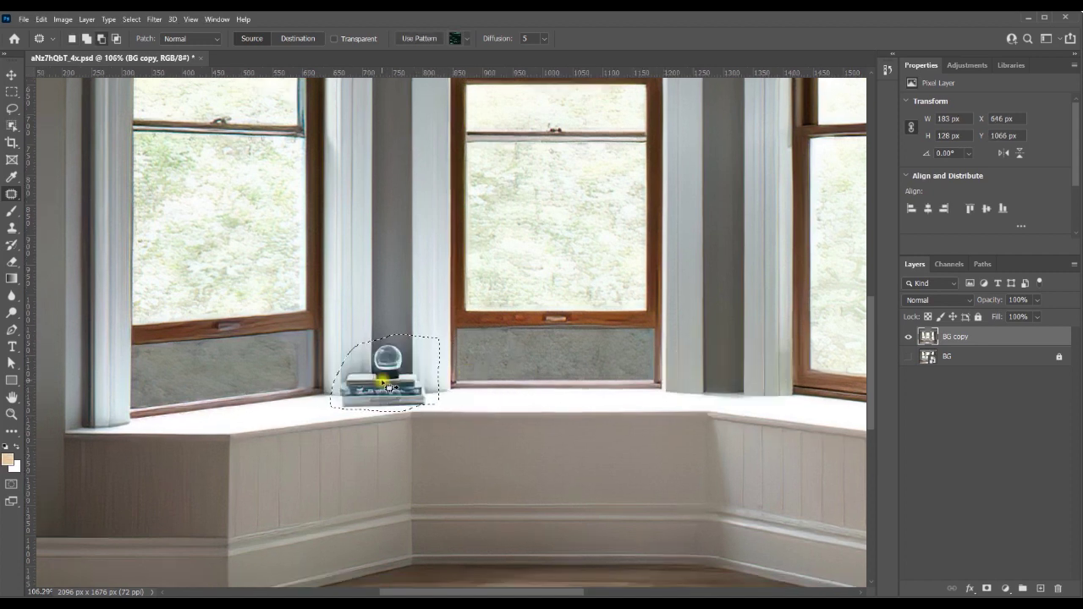
- Patch out the outlined globe and books in Source mode using the sill right of the centre window, and deselect
{"action": "left_click_drag", "start_coordinate": [388, 386], "coordinate": [715, 375]}
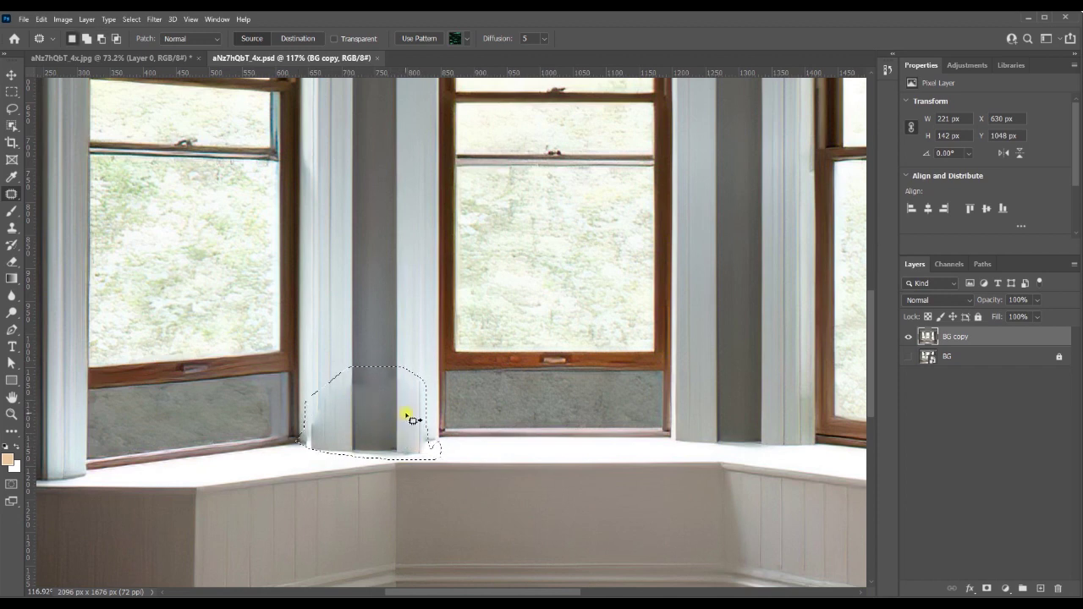
{"action": "key", "text": "ctrl+d"}
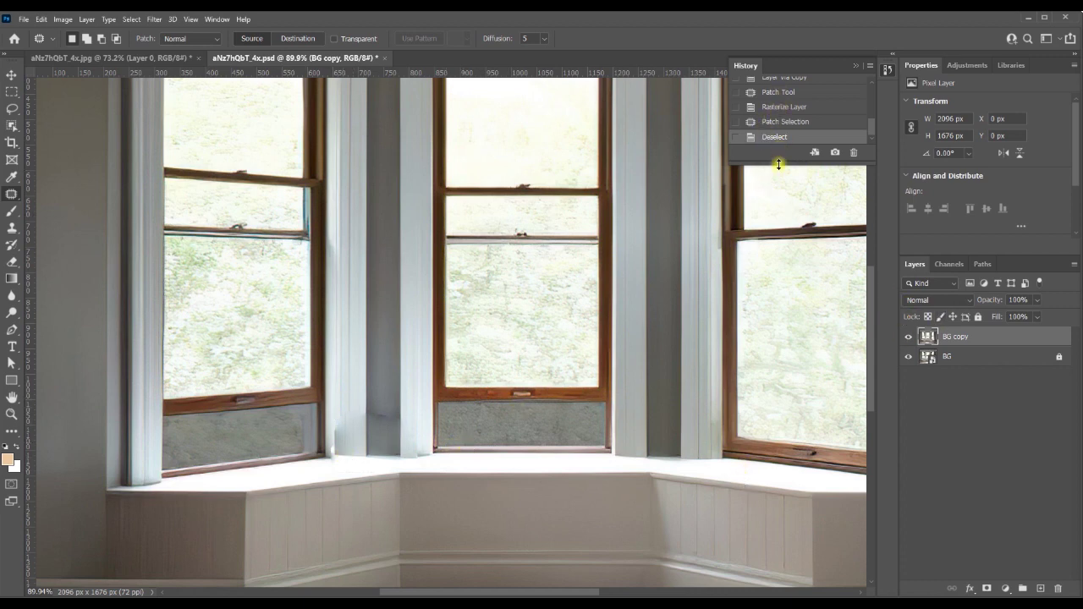
- Enlarge the History panel and float it over the image
{"action": "left_click_drag", "start_coordinate": [780, 161], "coordinate": [787, 328]}
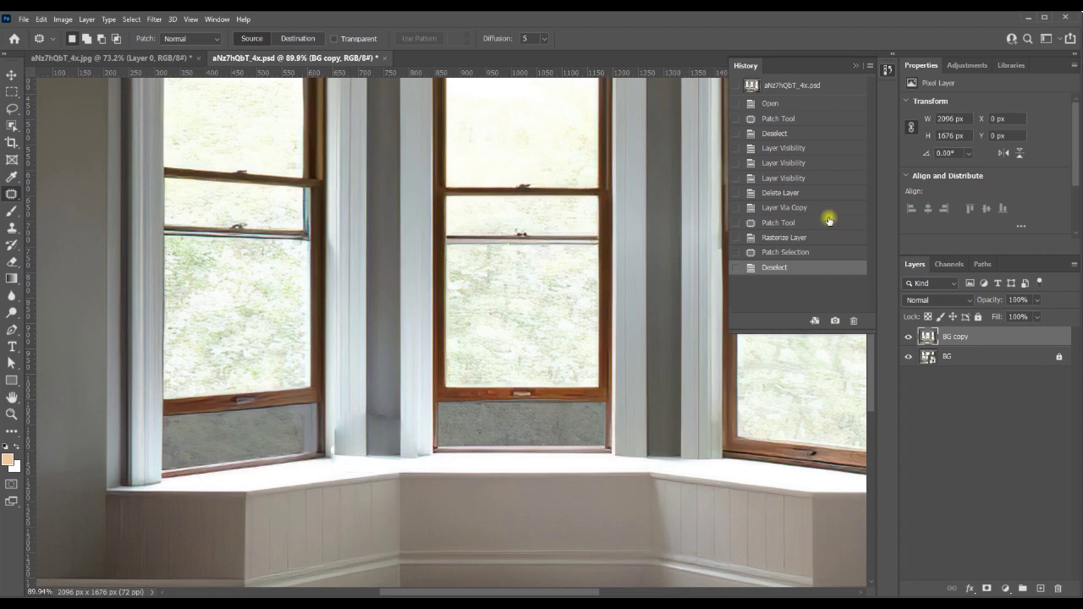
{"action": "double_click", "coordinate": [886, 69]}
{"action": "left_click_drag", "start_coordinate": [739, 72], "coordinate": [688, 174]}
{"action": "left_click_drag", "start_coordinate": [707, 439], "coordinate": [706, 507]}
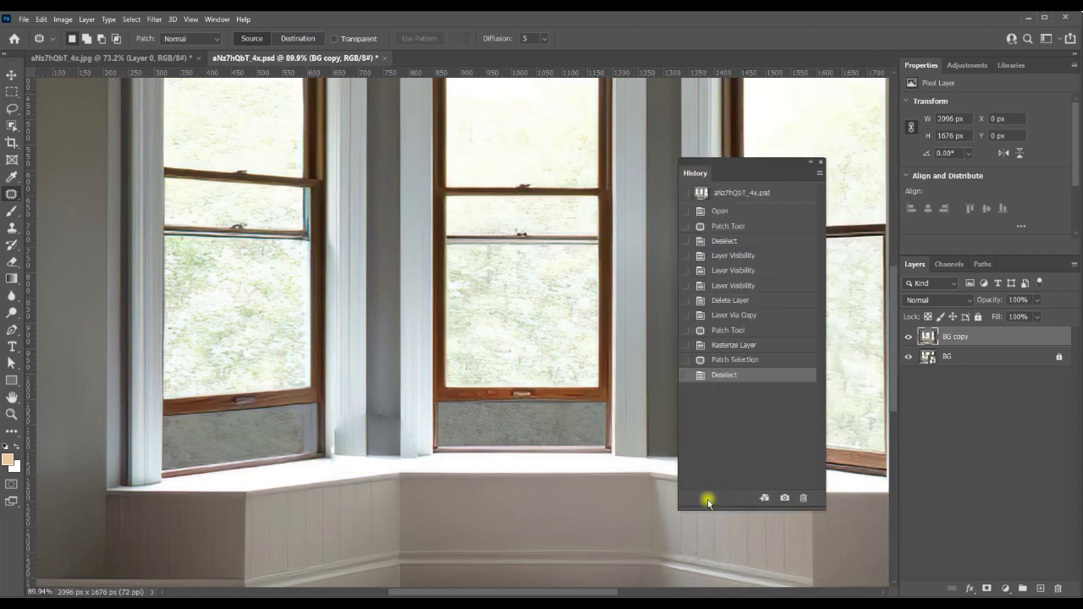
- Compare the image before and after the patch by switching between its history states, ending on Deselect, and close the history
{"action": "left_click", "coordinate": [719, 331]}
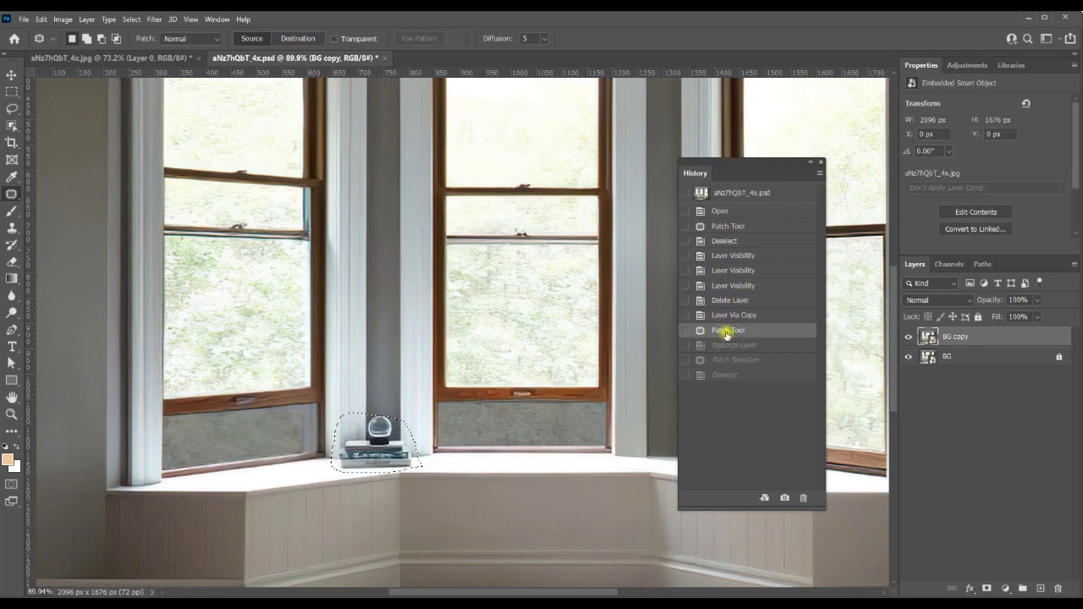
{"action": "left_click", "coordinate": [703, 375]}
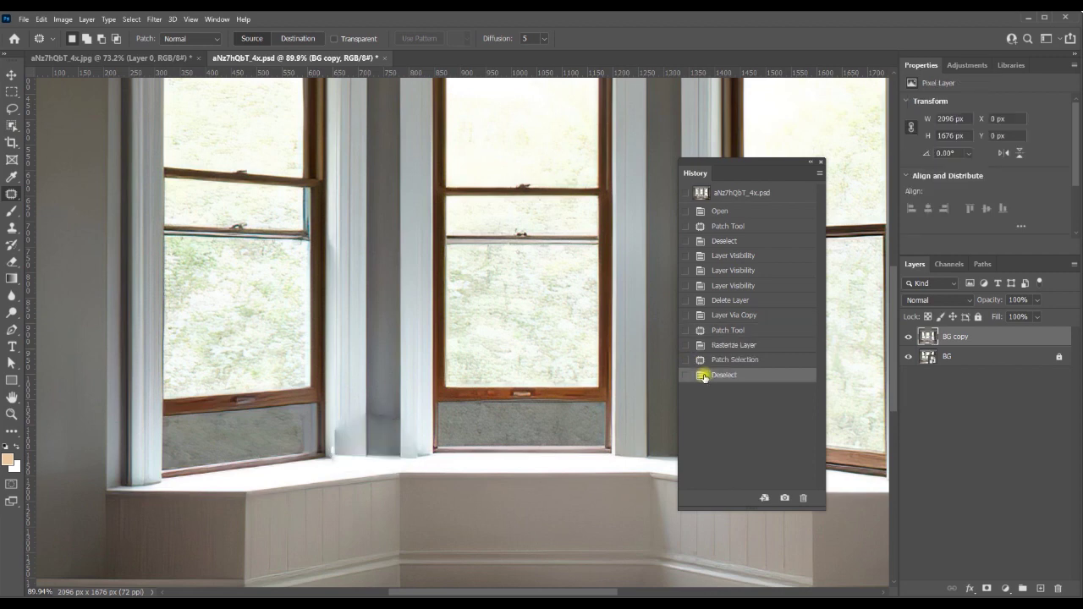
{"action": "left_click", "coordinate": [708, 330]}
{"action": "left_click", "coordinate": [706, 375]}
{"action": "left_click", "coordinate": [702, 330]}
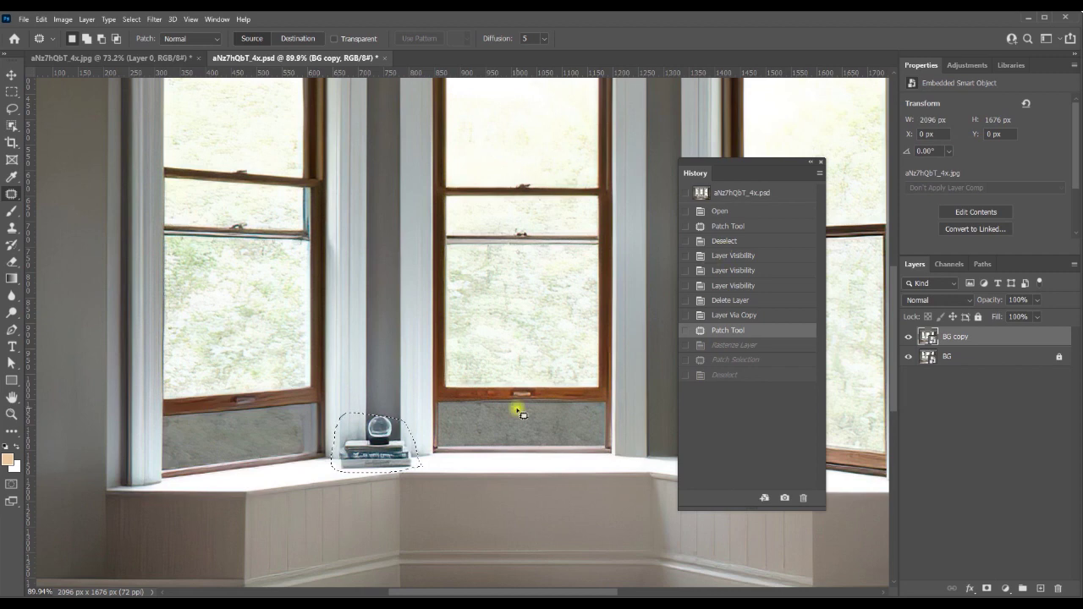
{"action": "left_click", "coordinate": [703, 375]}
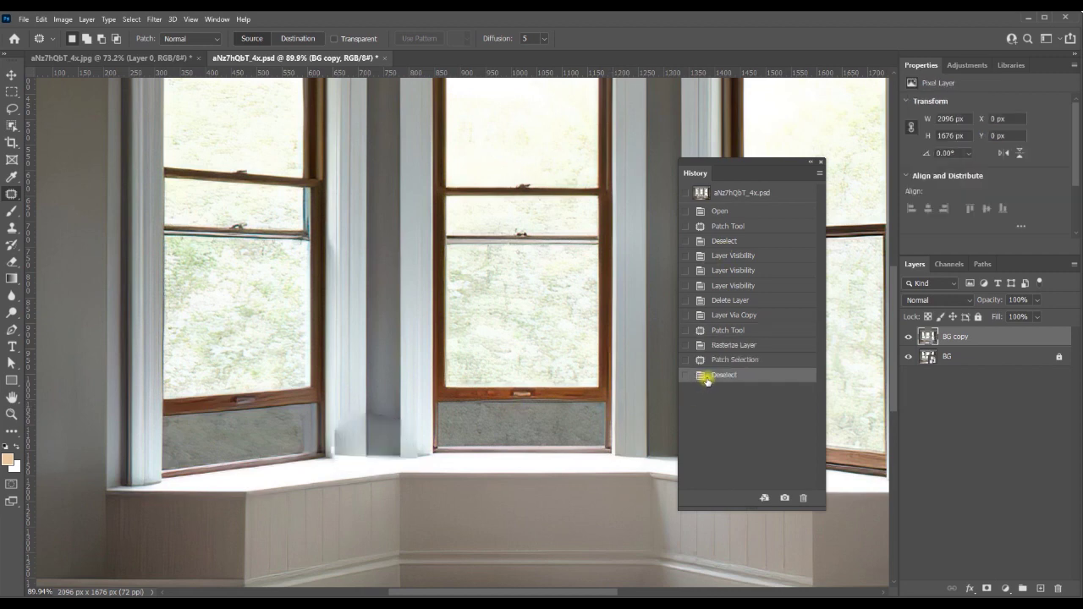
{"action": "left_click", "coordinate": [820, 163]}
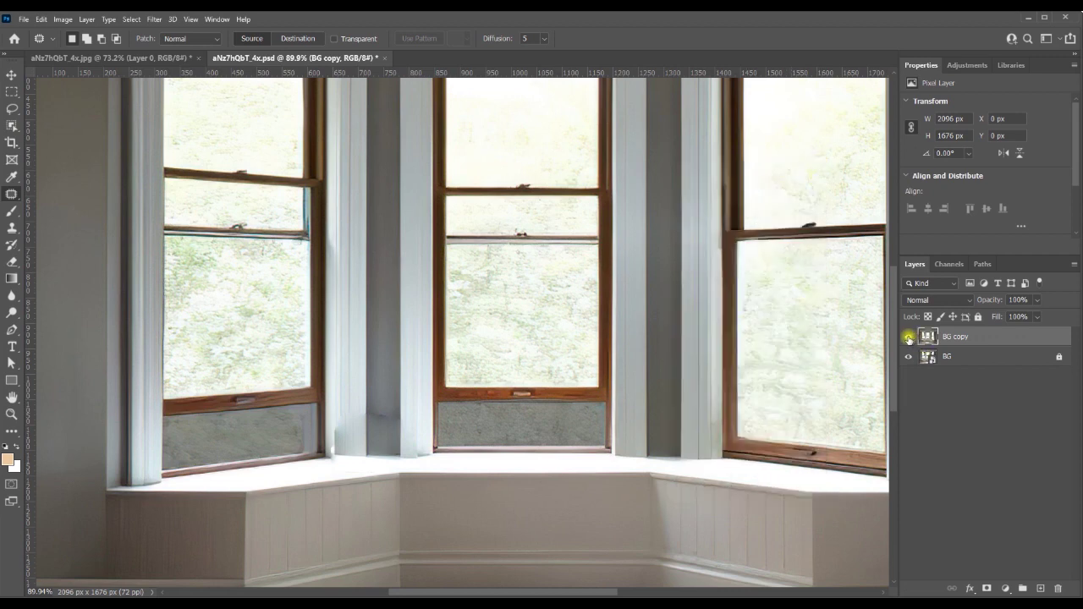
- Compare the patched image with the original by toggling the visibility of BG copy, leaving that layer shown and selected
{"action": "left_click", "coordinate": [908, 338]}
{"action": "left_click", "coordinate": [908, 338]}
{"action": "left_click", "coordinate": [908, 338]}
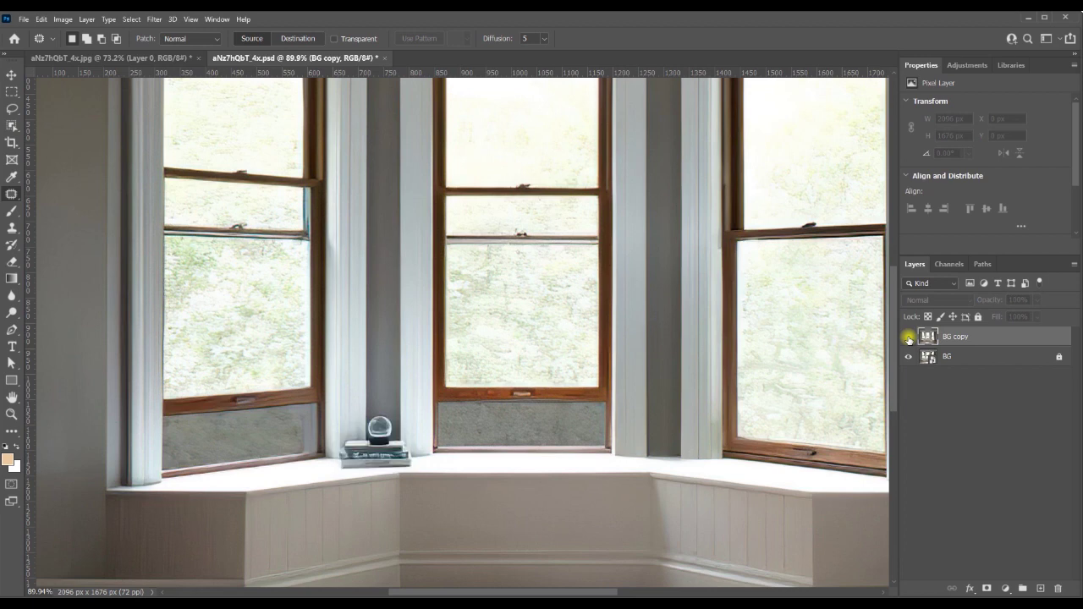
{"action": "left_click", "coordinate": [928, 356]}
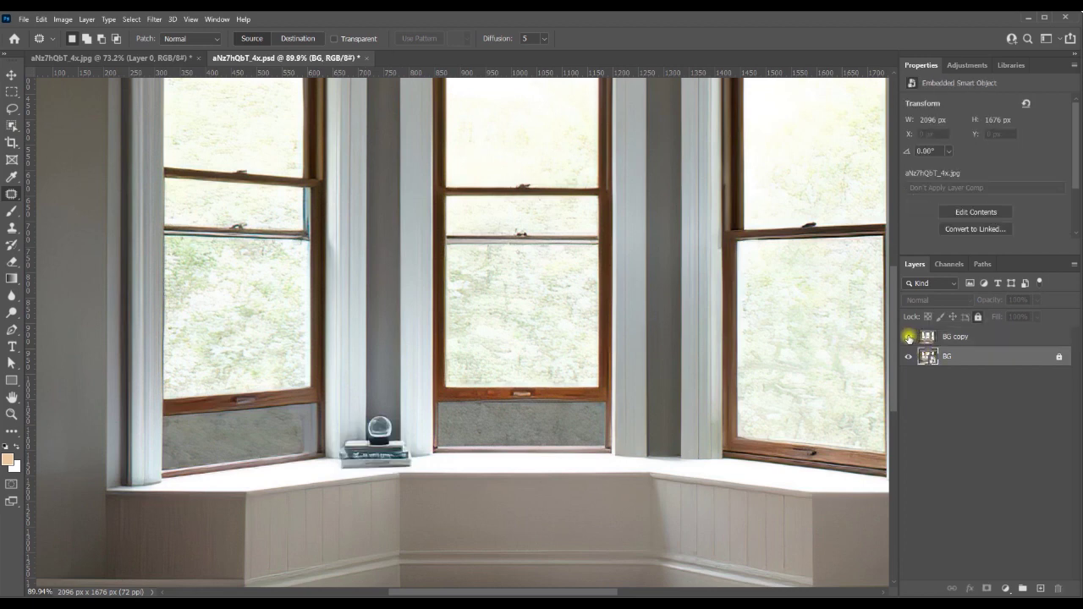
{"action": "left_click", "coordinate": [908, 338]}
{"action": "left_click", "coordinate": [929, 337]}
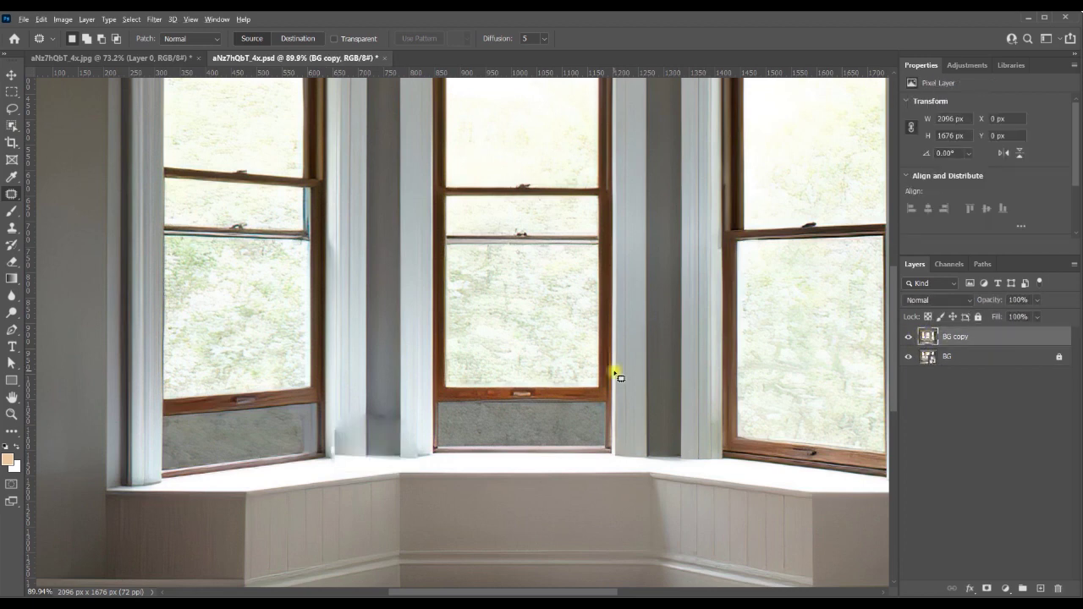
- Switch between the Destination and Source options, settle on Source, and patch out the globe and books with the sill right of the centre window
{"action": "scroll", "coordinate": [617, 376], "scroll_direction": "down", "scroll_amount": 2}
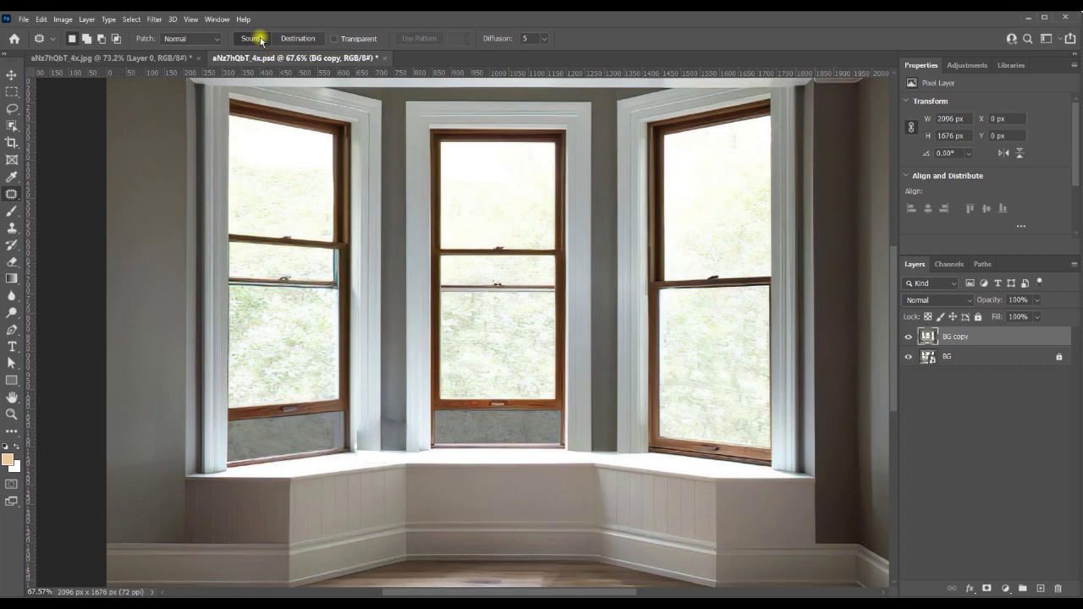
{"action": "left_click", "coordinate": [298, 40]}
{"action": "left_click", "coordinate": [263, 41]}
{"action": "left_click", "coordinate": [293, 40]}
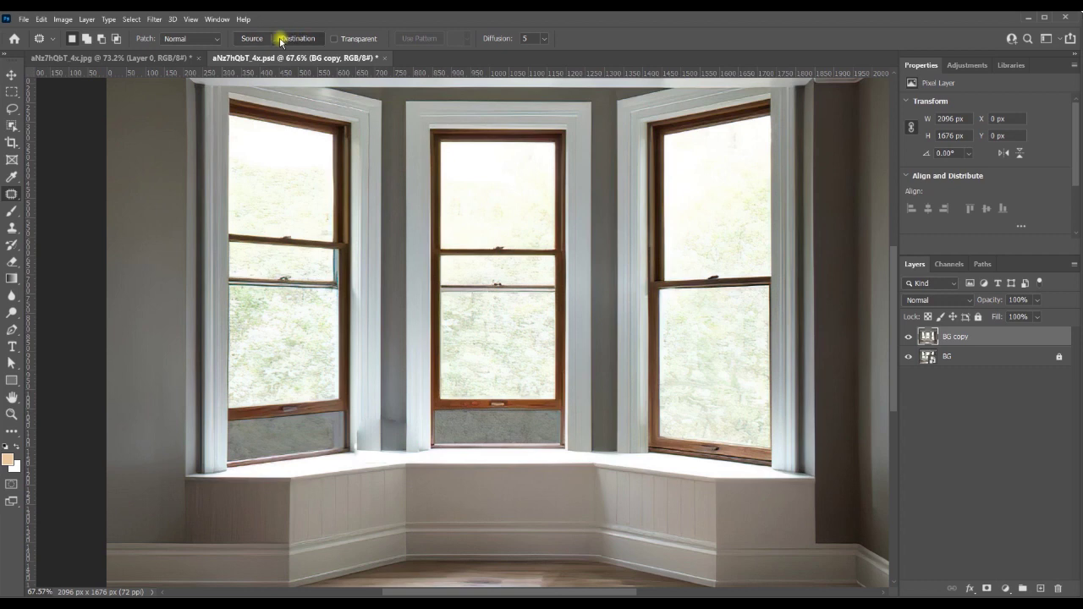
{"action": "left_click", "coordinate": [262, 41]}
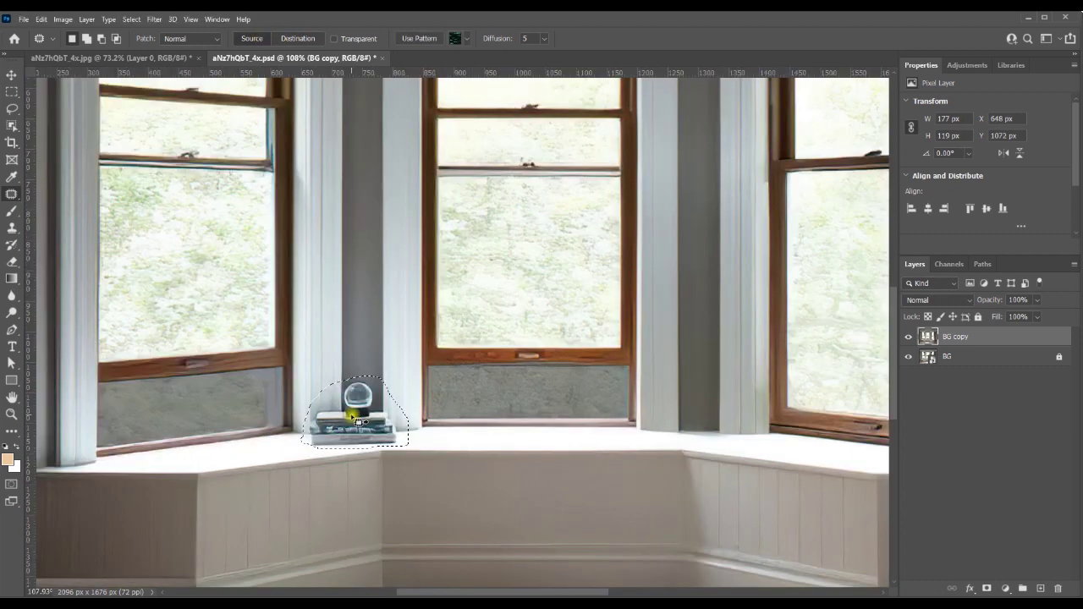
{"action": "left_click_drag", "start_coordinate": [358, 420], "coordinate": [688, 409]}
{"action": "scroll", "coordinate": [335, 428], "scroll_direction": "down", "scroll_amount": 2}
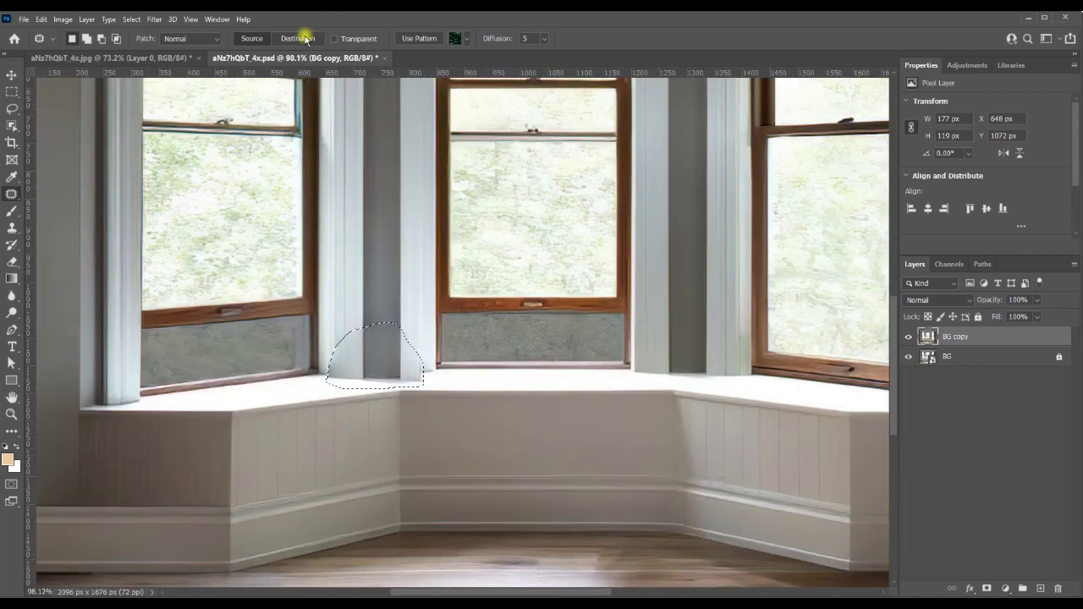
- Try copying the globe and books on BG copy 2 to the sill right of the centre window in Destination mode, rasterizing the smart object
{"action": "left_click", "coordinate": [306, 40]}
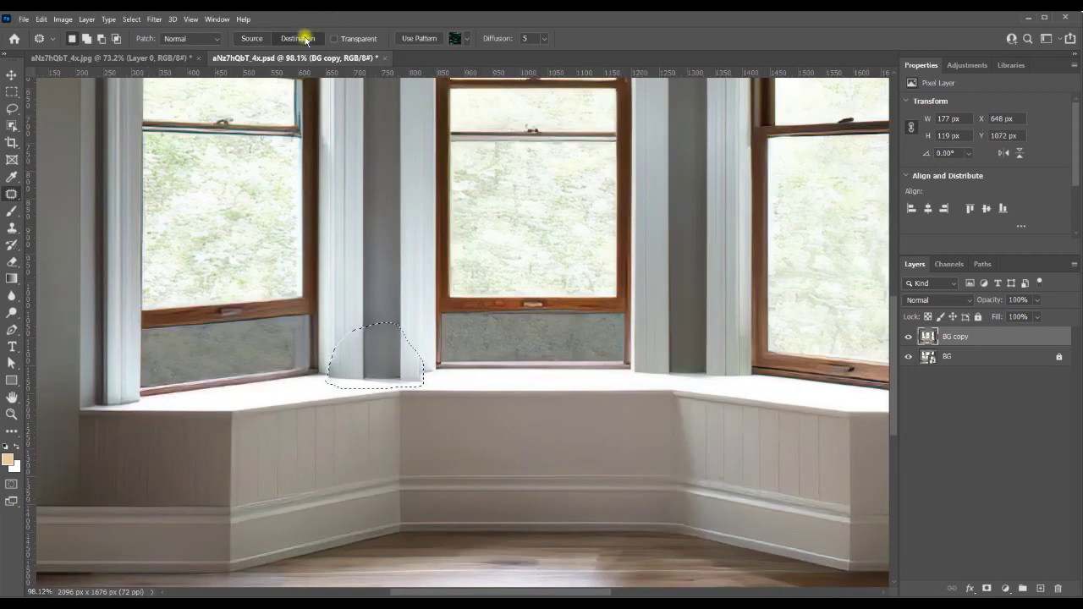
{"action": "left_click_drag", "start_coordinate": [370, 363], "coordinate": [679, 357]}
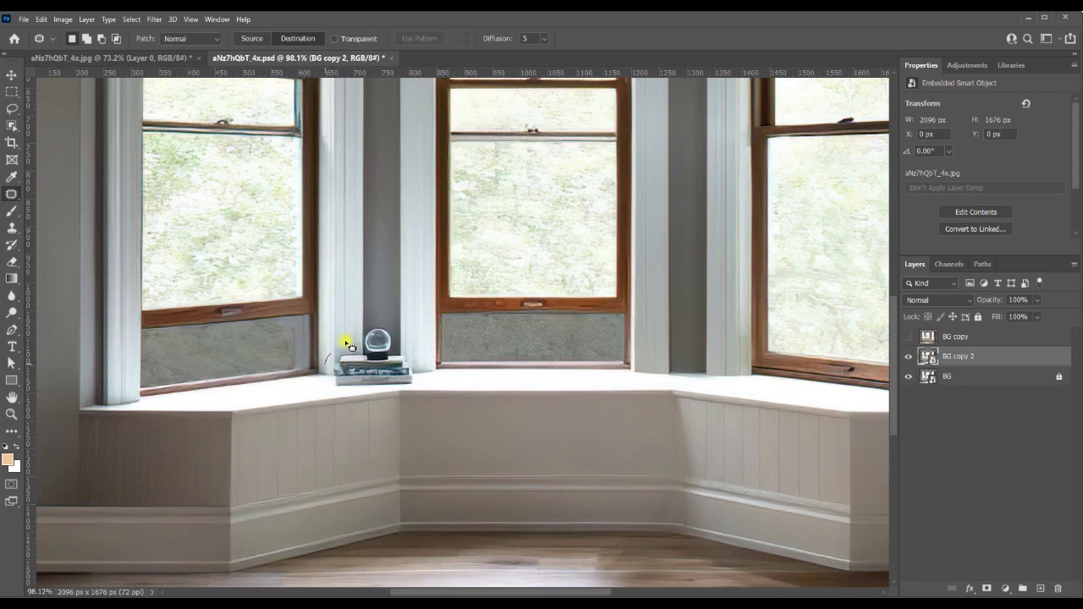
{"action": "left_click_drag", "start_coordinate": [325, 365], "coordinate": [409, 337]}
{"action": "mouse_move", "coordinate": [421, 382]}
{"action": "left_mouse_down"}
{"action": "mouse_move", "coordinate": [355, 382]}
{"action": "mouse_move", "coordinate": [324, 362]}
{"action": "left_mouse_up"}
{"action": "left_click", "coordinate": [297, 38]}
{"action": "left_click_drag", "start_coordinate": [367, 335], "coordinate": [482, 306]}
{"action": "left_click", "coordinate": [525, 242]}
{"action": "left_click_drag", "start_coordinate": [392, 359], "coordinate": [706, 362]}
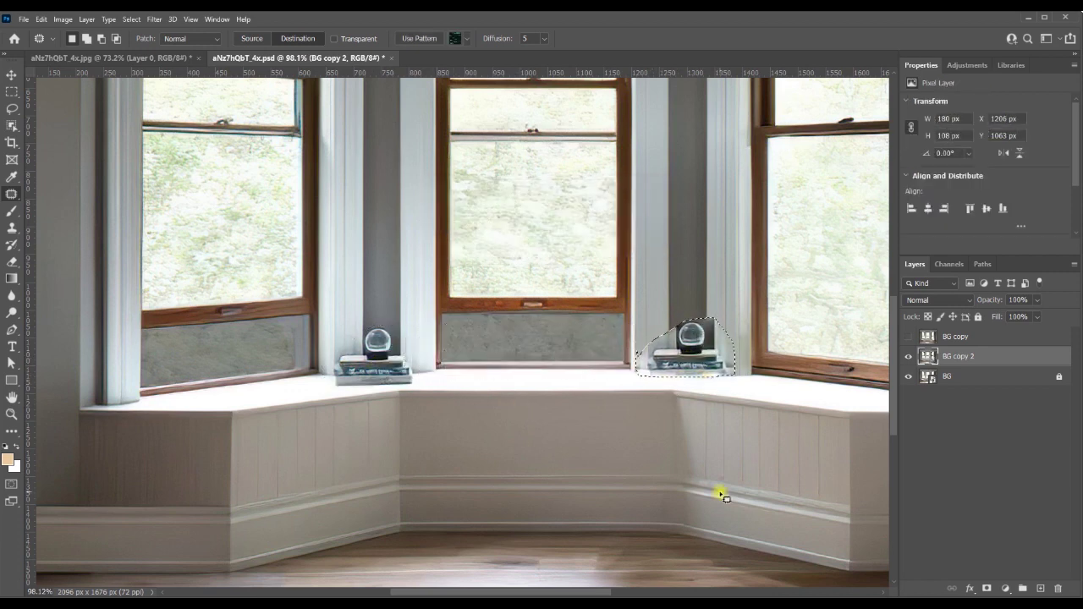
- Undo the Destination copy of the globe and books
{"action": "key", "text": "ctrl+z"}
{"action": "key", "text": "ctrl+z"}
{"action": "key", "text": "ctrl+z"}
{"action": "key", "text": "ctrl+z"}
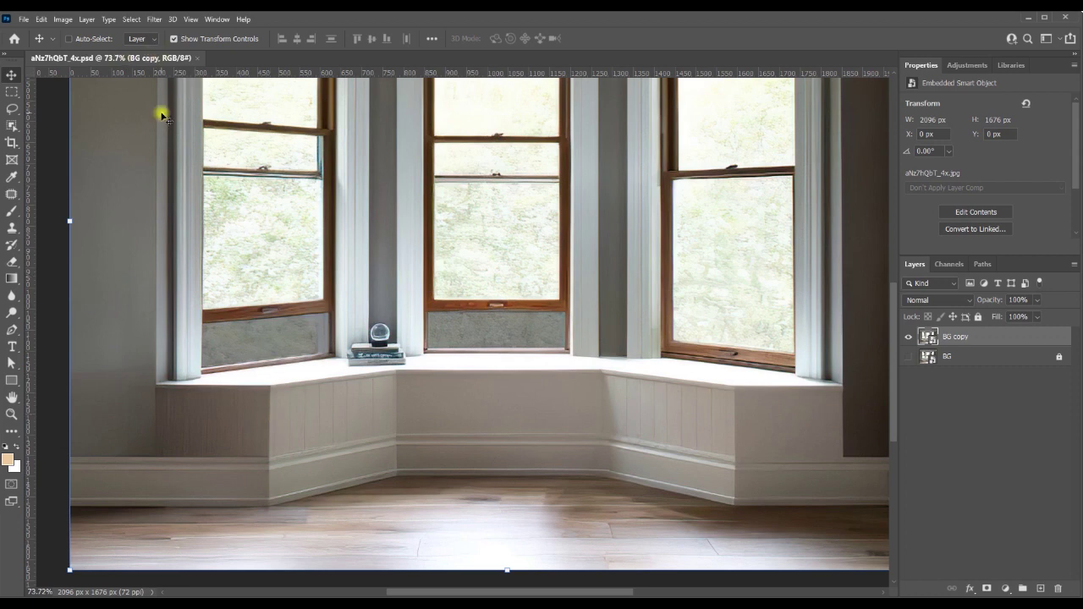
- Activate the Patch tool with the New selection option and outline the globe and books, replacing the first outline with a second one
{"action": "left_click", "coordinate": [12, 193]}
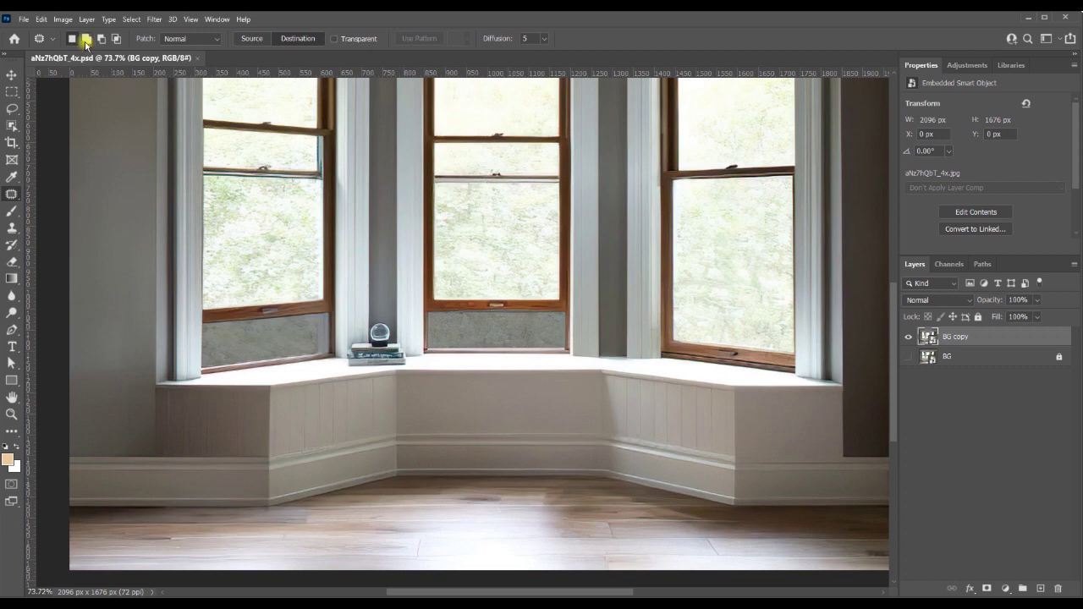
{"action": "left_click", "coordinate": [85, 39]}
{"action": "left_click", "coordinate": [71, 39]}
{"action": "left_click_drag", "start_coordinate": [328, 338], "coordinate": [410, 343]}
{"action": "left_click_drag", "start_coordinate": [347, 314], "coordinate": [332, 339]}
{"action": "scroll", "coordinate": [342, 345], "scroll_direction": "up", "scroll_amount": 5}
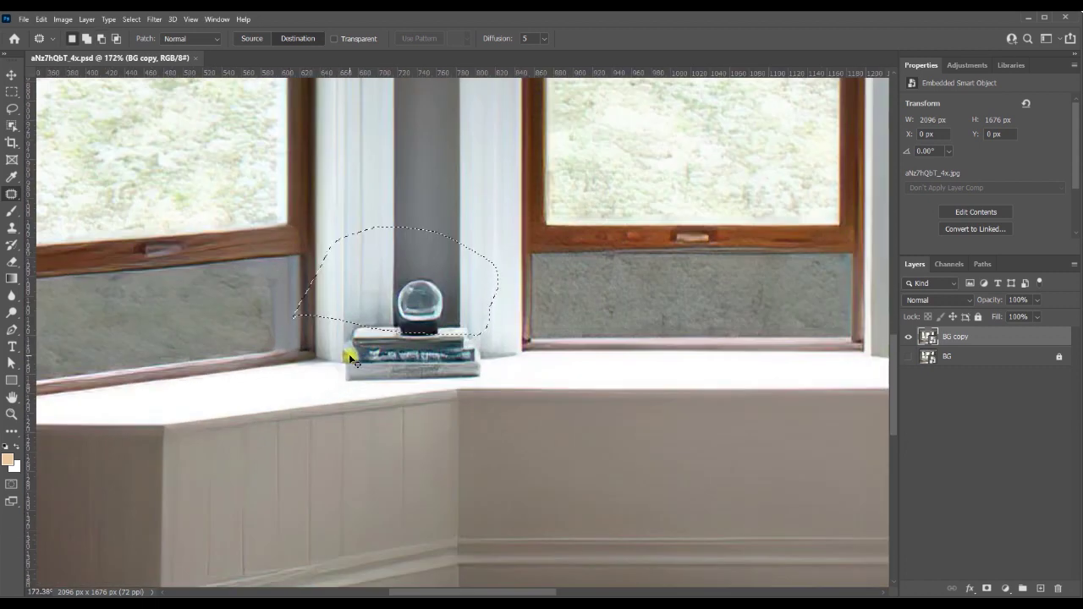
{"action": "mouse_move", "coordinate": [328, 340]}
{"action": "left_mouse_down"}
{"action": "mouse_move", "coordinate": [354, 269]}
{"action": "mouse_move", "coordinate": [397, 235]}
{"action": "mouse_move", "coordinate": [482, 280]}
{"action": "mouse_move", "coordinate": [500, 343]}
{"action": "mouse_move", "coordinate": [496, 384]}
{"action": "mouse_move", "coordinate": [266, 393]}
{"action": "mouse_move", "coordinate": [330, 332]}
{"action": "left_mouse_up"}
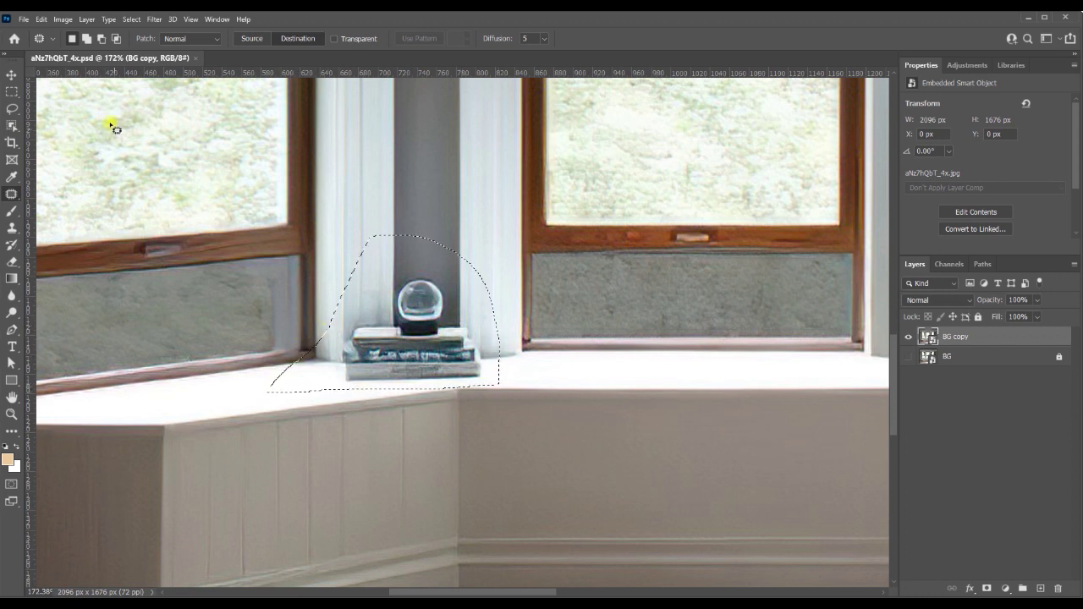
- Extend the outline over the sill right of the books in Add to selection mode, and rasterize the BG copy smart object
{"action": "left_click", "coordinate": [87, 39]}
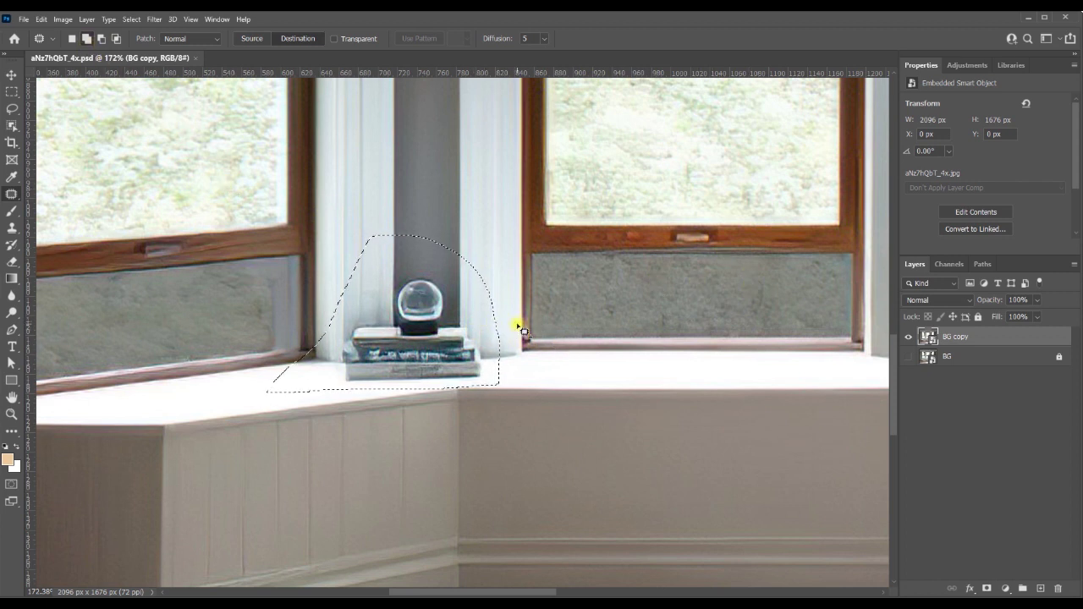
{"action": "mouse_move", "coordinate": [494, 384]}
{"action": "left_mouse_down"}
{"action": "mouse_move", "coordinate": [541, 317]}
{"action": "mouse_move", "coordinate": [509, 296]}
{"action": "left_mouse_up"}
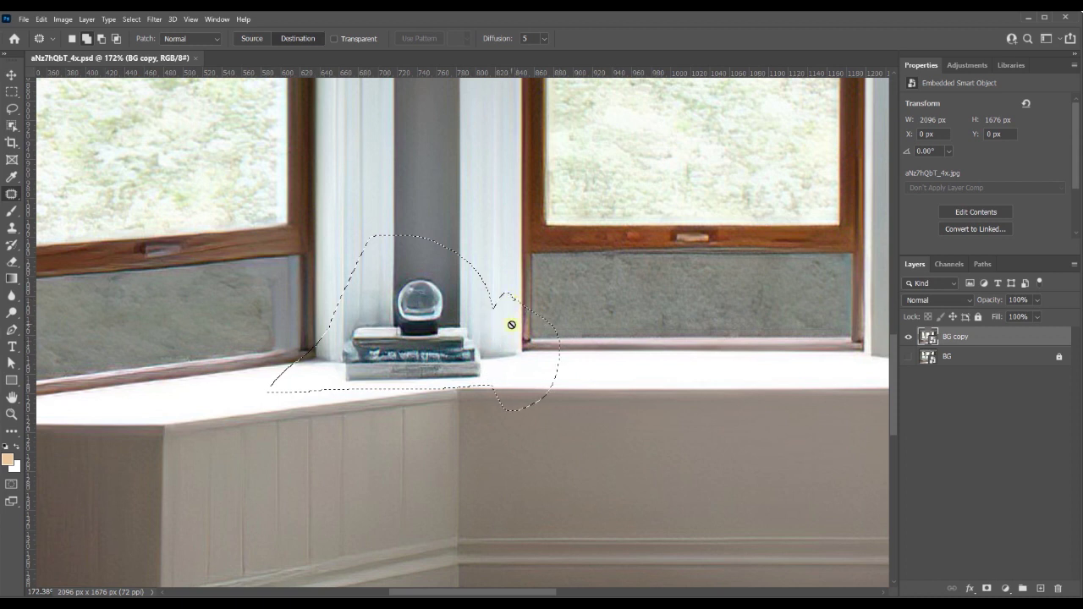
{"action": "left_click_drag", "start_coordinate": [551, 326], "coordinate": [554, 330]}
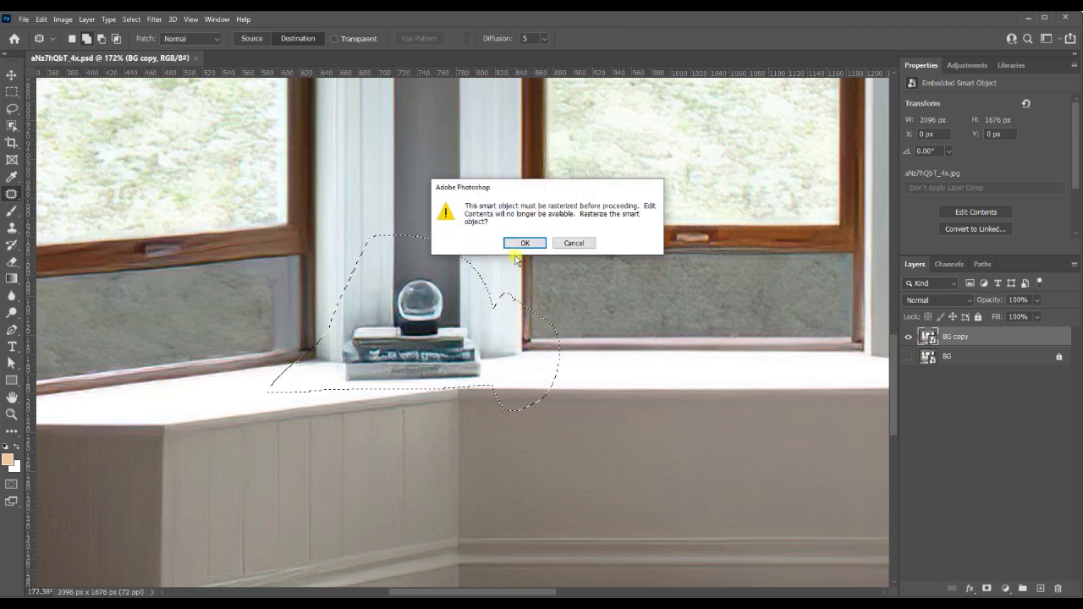
{"action": "left_click", "coordinate": [525, 243]}
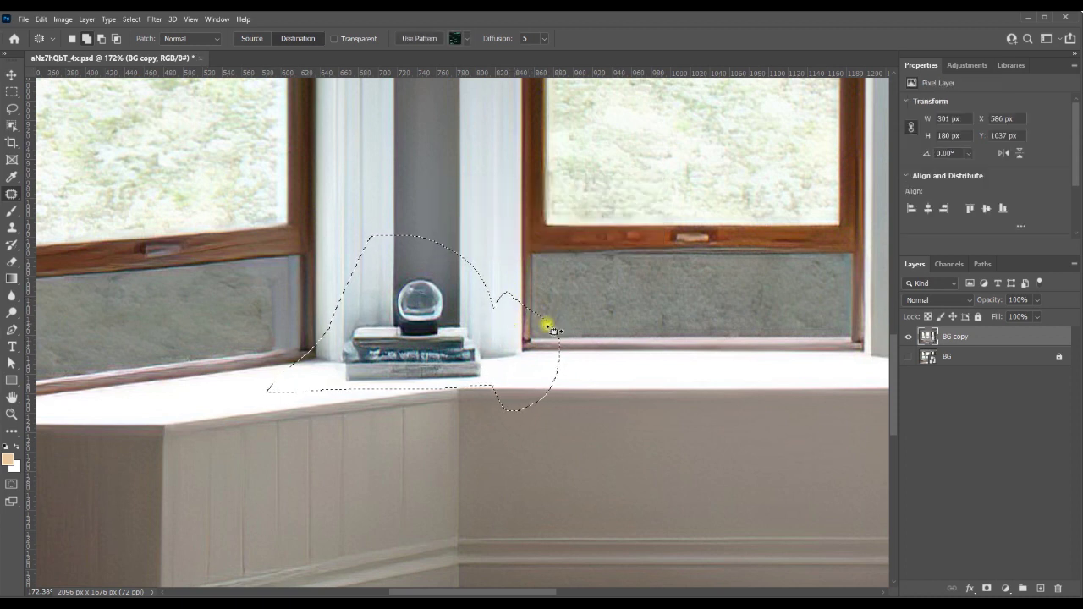
- Add the white trim area right of the globe to the selection, and deselect everything
{"action": "mouse_move", "coordinate": [546, 323]}
{"action": "left_mouse_down"}
{"action": "mouse_move", "coordinate": [504, 260]}
{"action": "mouse_move", "coordinate": [474, 265]}
{"action": "left_mouse_up"}
{"action": "left_click_drag", "start_coordinate": [499, 309], "coordinate": [488, 300]}
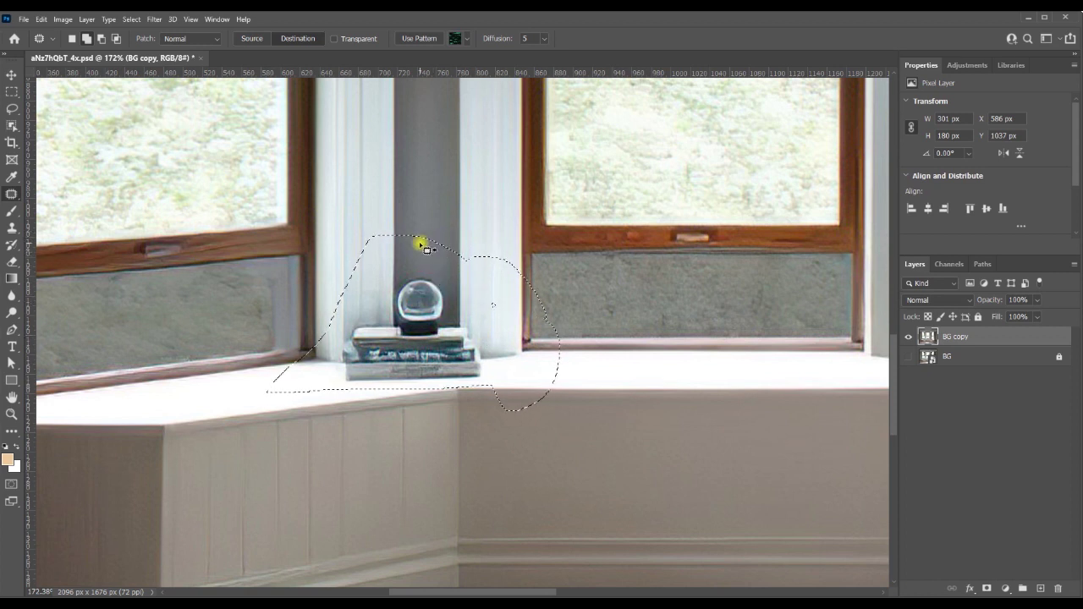
{"action": "key", "text": "ctrl+d"}
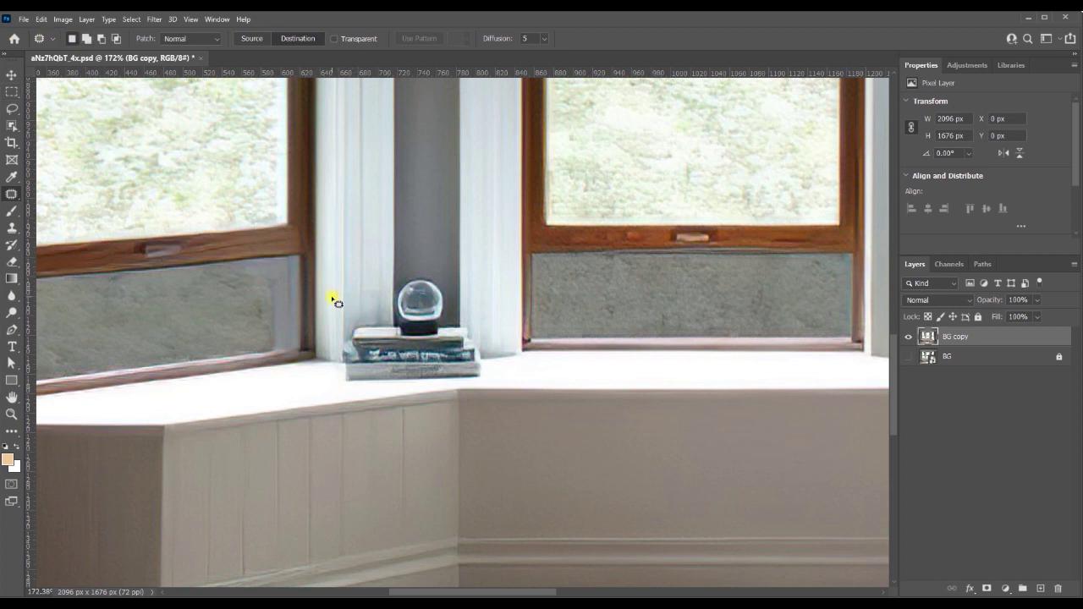
- Outline the globe and books with a fresh selection and add the wall and trim areas above them
{"action": "mouse_move", "coordinate": [536, 395]}
{"action": "left_mouse_down"}
{"action": "mouse_move", "coordinate": [429, 430]}
{"action": "mouse_move", "coordinate": [298, 394]}
{"action": "mouse_move", "coordinate": [289, 334]}
{"action": "mouse_move", "coordinate": [330, 296]}
{"action": "left_mouse_up"}
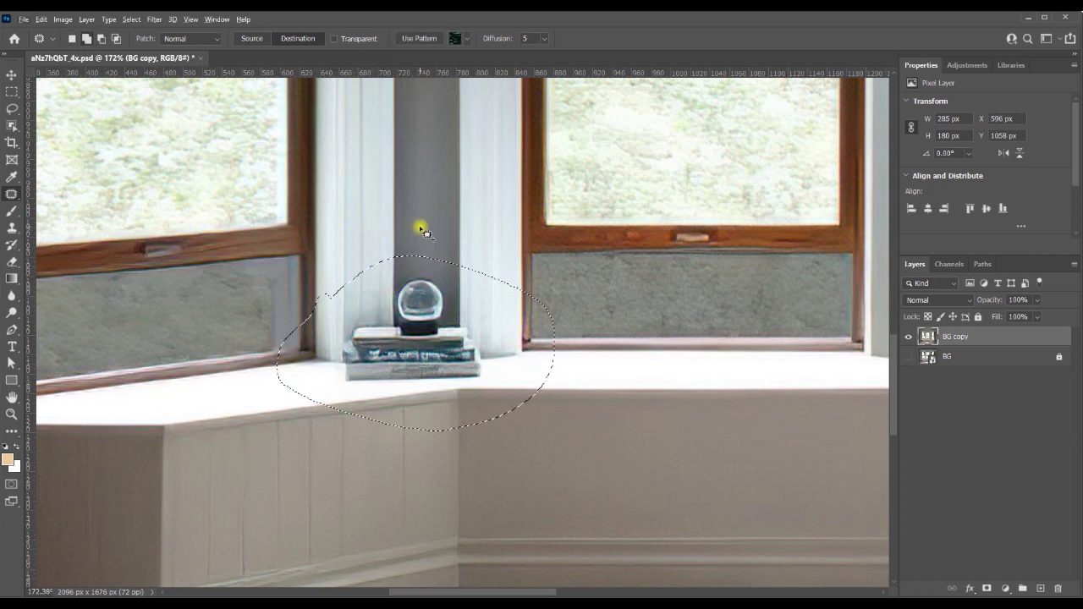
{"action": "mouse_move", "coordinate": [412, 301]}
{"action": "left_mouse_down"}
{"action": "mouse_move", "coordinate": [430, 223]}
{"action": "mouse_move", "coordinate": [386, 242]}
{"action": "left_mouse_up"}
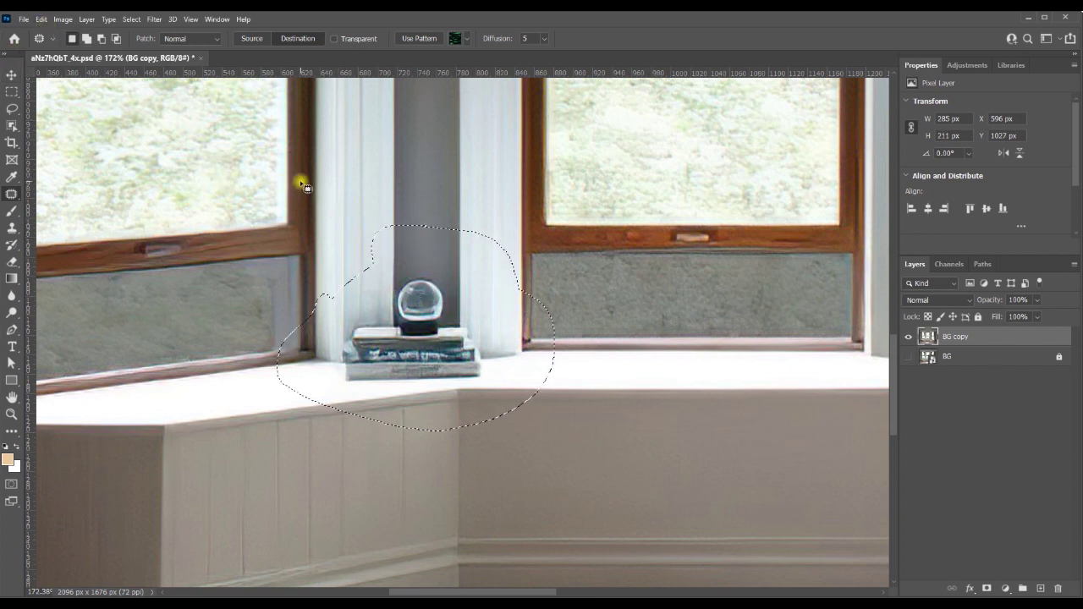
{"action": "mouse_move", "coordinate": [319, 183]}
{"action": "left_mouse_down"}
{"action": "mouse_move", "coordinate": [432, 216]}
{"action": "mouse_move", "coordinate": [350, 302]}
{"action": "left_mouse_up"}
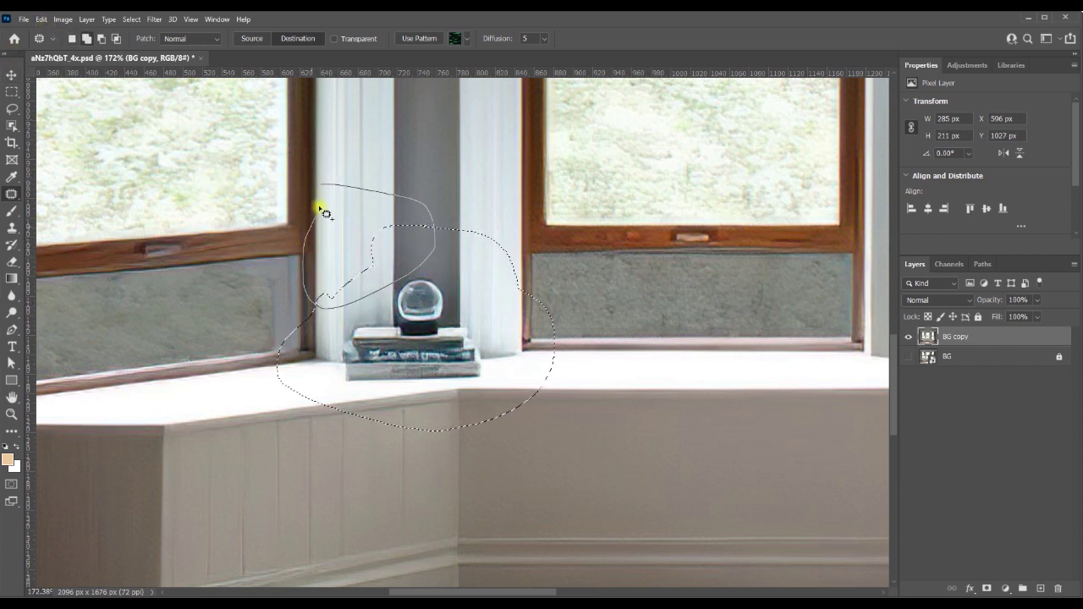
{"action": "left_click_drag", "start_coordinate": [324, 213], "coordinate": [326, 178]}
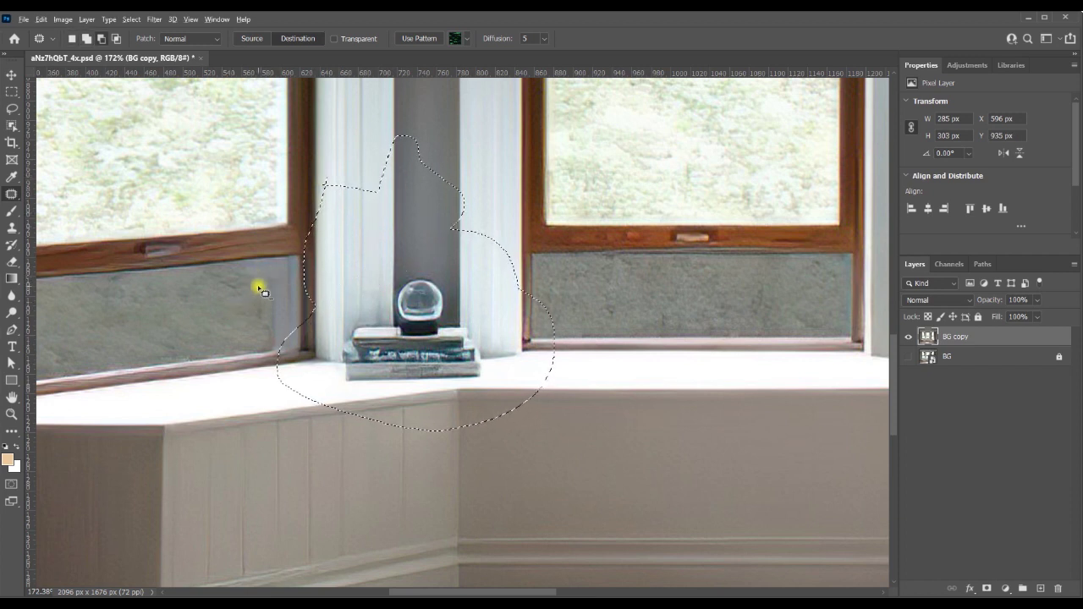
- Subtract the area beside the window corner left of the books from the selection
{"action": "mouse_move", "coordinate": [259, 287]}
{"action": "left_mouse_down"}
{"action": "mouse_move", "coordinate": [326, 325]}
{"action": "mouse_move", "coordinate": [322, 375]}
{"action": "left_mouse_up"}
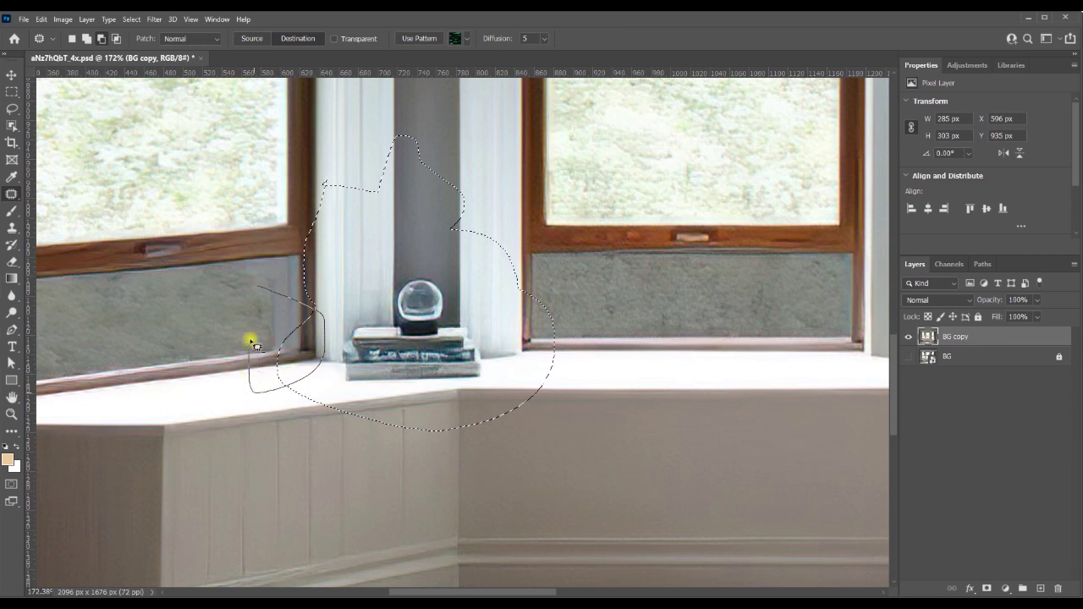
{"action": "left_click_drag", "start_coordinate": [254, 345], "coordinate": [258, 283]}
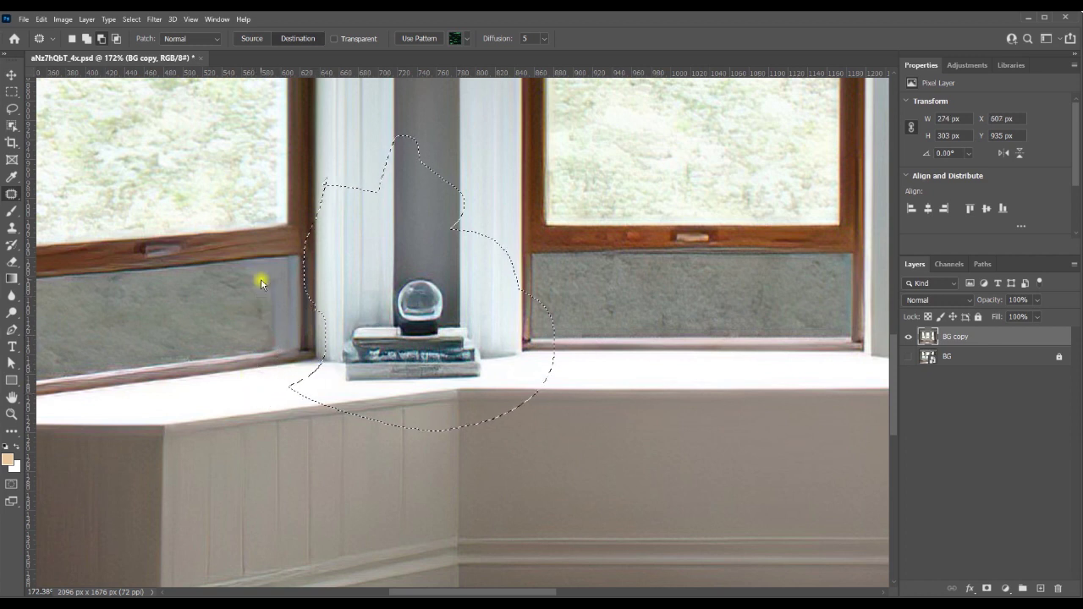
- Subtract a large loop over the globe, books and surrounding wall from the current selection in Subtract from selection mode
{"action": "left_click", "coordinate": [103, 39]}
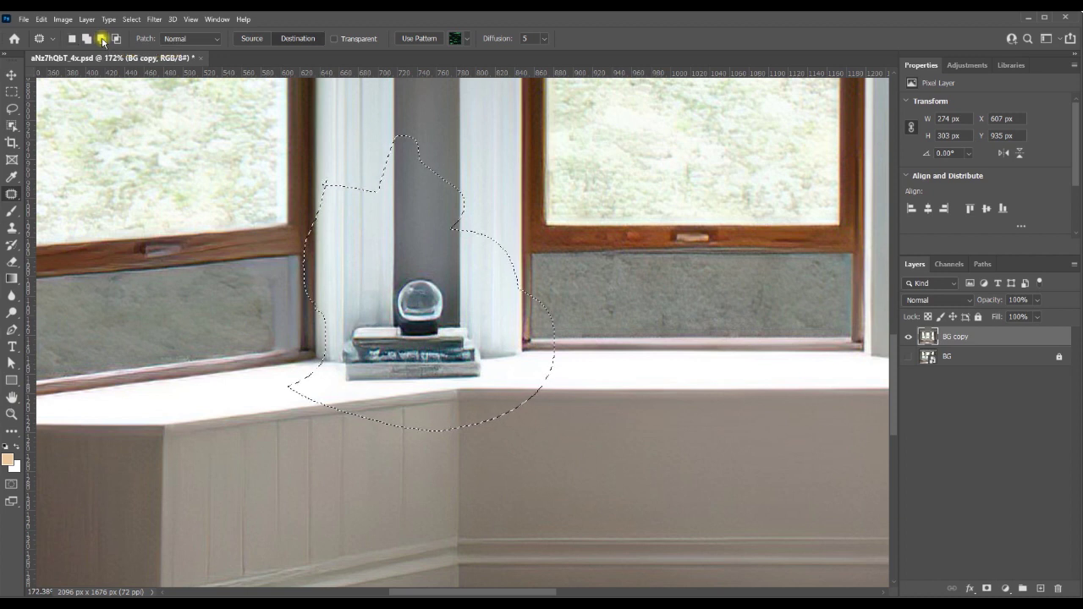
{"action": "mouse_move", "coordinate": [298, 167]}
{"action": "left_mouse_down"}
{"action": "mouse_move", "coordinate": [358, 189]}
{"action": "mouse_move", "coordinate": [356, 246]}
{"action": "mouse_move", "coordinate": [293, 225]}
{"action": "mouse_move", "coordinate": [299, 162]}
{"action": "mouse_move", "coordinate": [456, 184]}
{"action": "mouse_move", "coordinate": [405, 180]}
{"action": "mouse_move", "coordinate": [398, 113]}
{"action": "mouse_move", "coordinate": [503, 256]}
{"action": "mouse_move", "coordinate": [422, 236]}
{"action": "mouse_move", "coordinate": [434, 137]}
{"action": "mouse_move", "coordinate": [467, 152]}
{"action": "mouse_move", "coordinate": [545, 286]}
{"action": "mouse_move", "coordinate": [518, 357]}
{"action": "left_mouse_up"}
{"action": "mouse_move", "coordinate": [452, 222]}
{"action": "left_mouse_down"}
{"action": "mouse_move", "coordinate": [481, 275]}
{"action": "mouse_move", "coordinate": [467, 423]}
{"action": "mouse_move", "coordinate": [348, 292]}
{"action": "mouse_move", "coordinate": [366, 151]}
{"action": "mouse_move", "coordinate": [285, 274]}
{"action": "mouse_move", "coordinate": [225, 270]}
{"action": "mouse_move", "coordinate": [280, 170]}
{"action": "left_mouse_up"}
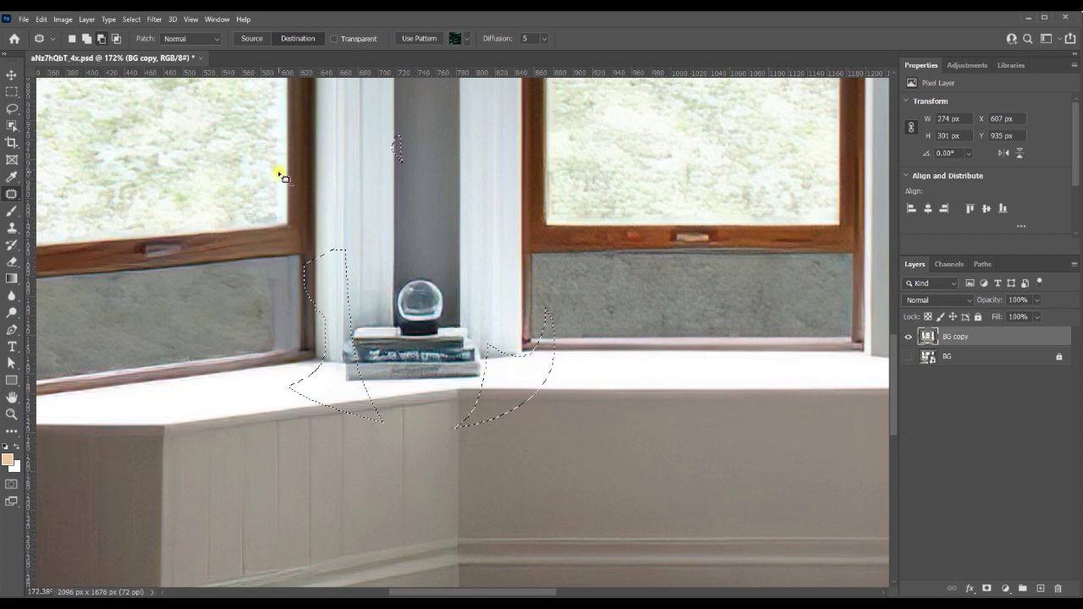
{"action": "mouse_move", "coordinate": [333, 126]}
{"action": "left_mouse_down"}
{"action": "mouse_move", "coordinate": [428, 253]}
{"action": "mouse_move", "coordinate": [302, 324]}
{"action": "mouse_move", "coordinate": [305, 186]}
{"action": "left_mouse_up"}
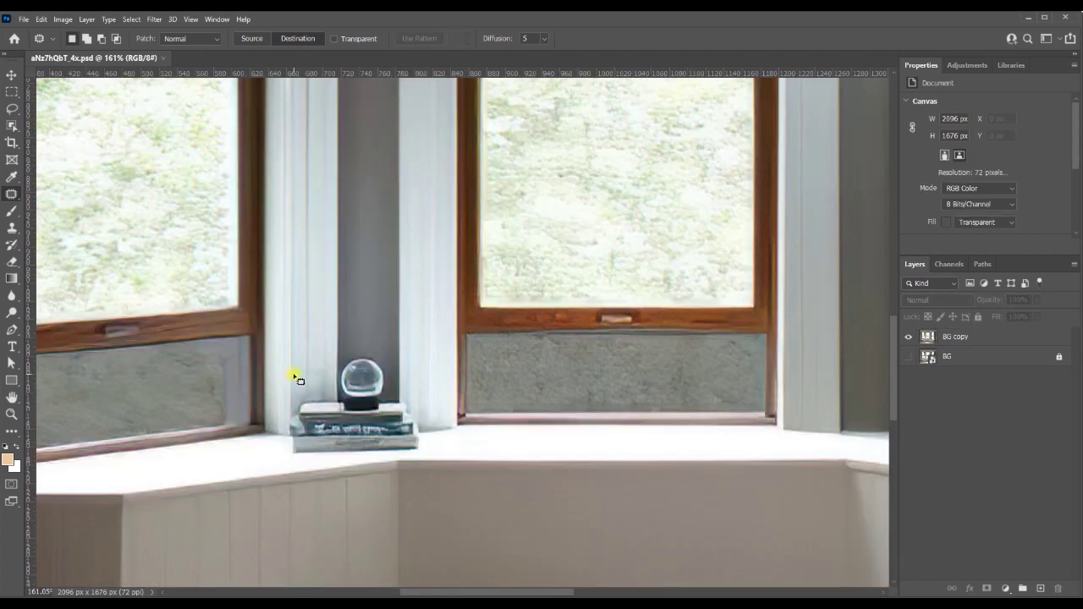
- Outline the globe and books with a new selection, and subtract small areas from the outline's upper-right and upper-left edges
{"action": "mouse_move", "coordinate": [295, 375]}
{"action": "left_mouse_down"}
{"action": "mouse_move", "coordinate": [376, 338]}
{"action": "mouse_move", "coordinate": [423, 368]}
{"action": "mouse_move", "coordinate": [434, 404]}
{"action": "left_mouse_up"}
{"action": "left_click_drag", "start_coordinate": [432, 457], "coordinate": [286, 458]}
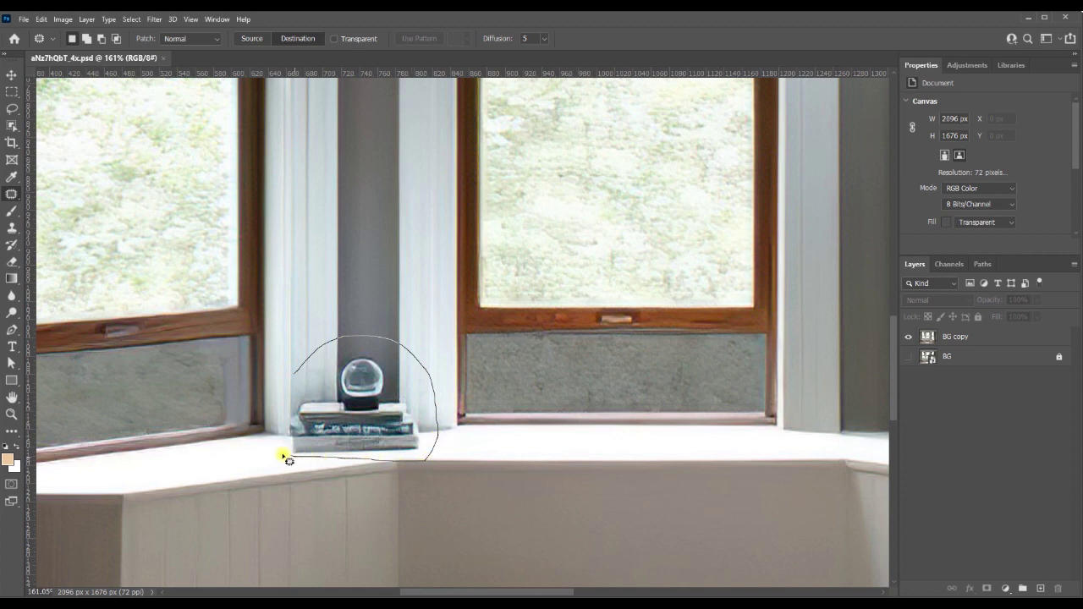
{"action": "left_click_drag", "start_coordinate": [294, 372], "coordinate": [293, 369]}
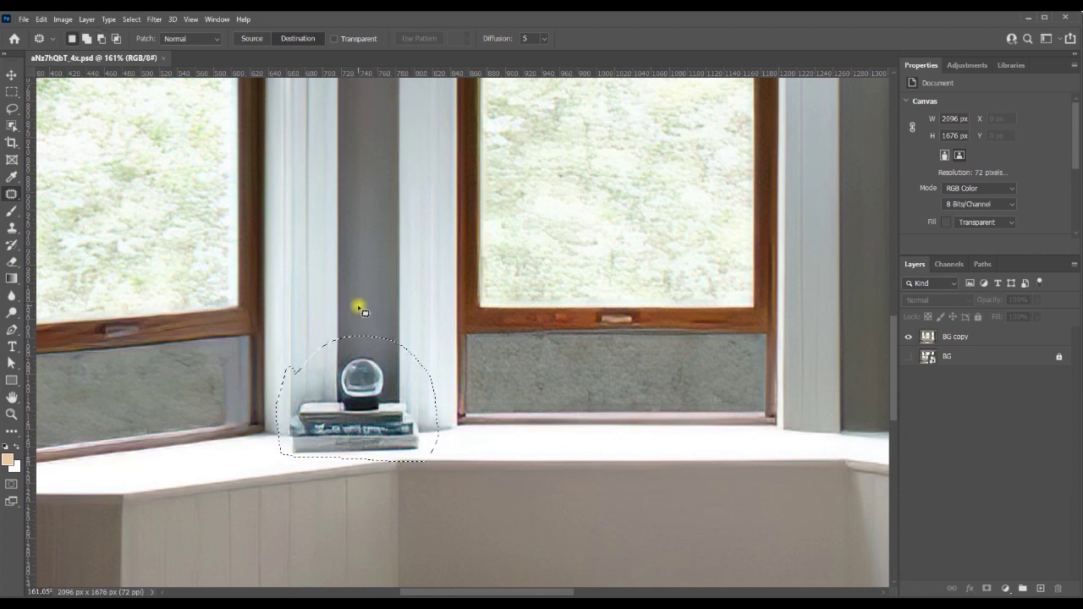
{"action": "mouse_move", "coordinate": [371, 302]}
{"action": "left_mouse_down"}
{"action": "mouse_move", "coordinate": [412, 353]}
{"action": "mouse_move", "coordinate": [361, 331]}
{"action": "mouse_move", "coordinate": [378, 307]}
{"action": "left_mouse_up"}
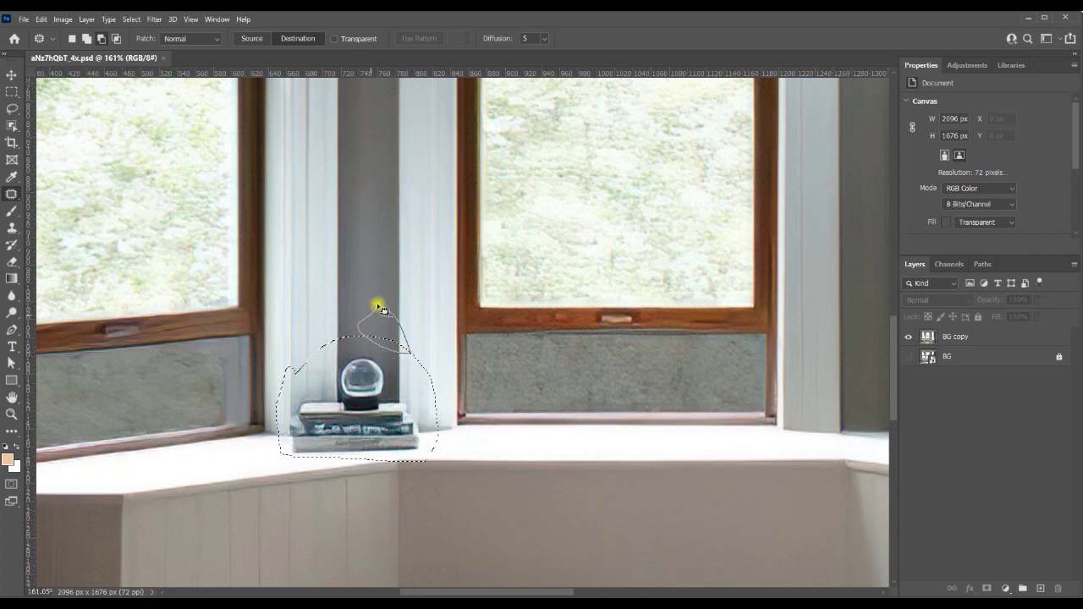
{"action": "left_click_drag", "start_coordinate": [302, 349], "coordinate": [296, 339]}
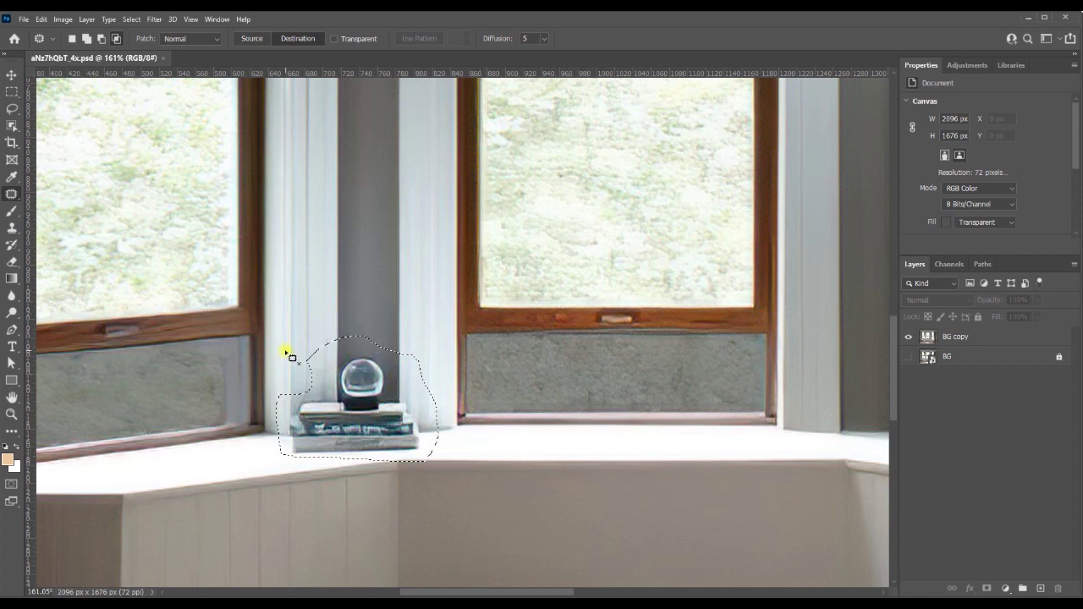
- Intersect the selection with a loop around the globe and books, and return to New selection mode
{"action": "mouse_move", "coordinate": [290, 356]}
{"action": "left_mouse_down"}
{"action": "mouse_move", "coordinate": [300, 320]}
{"action": "mouse_move", "coordinate": [292, 366]}
{"action": "left_mouse_up"}
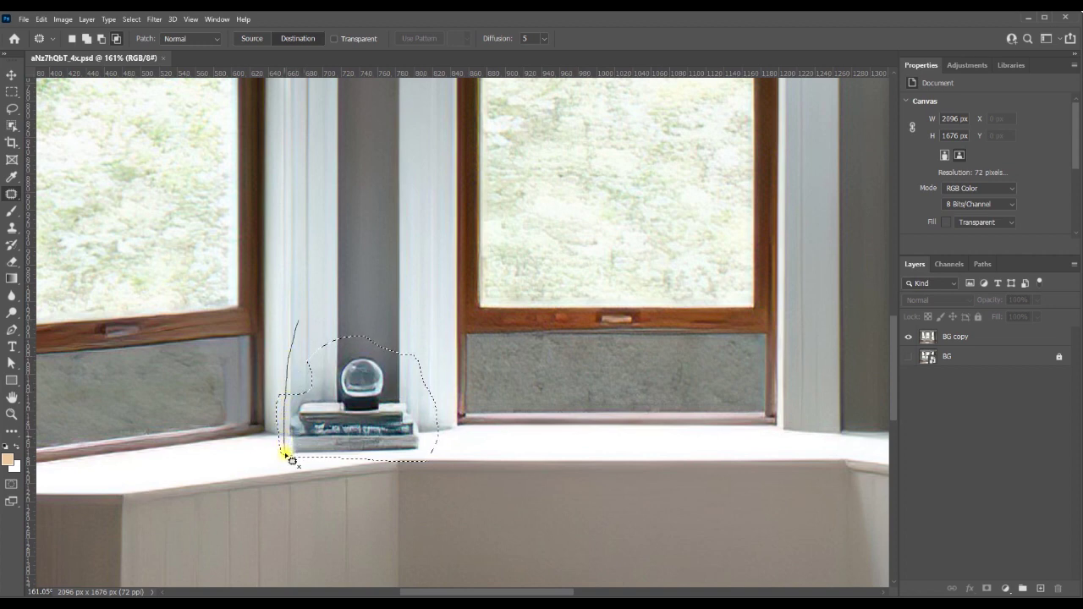
{"action": "left_click_drag", "start_coordinate": [350, 473], "coordinate": [420, 458]}
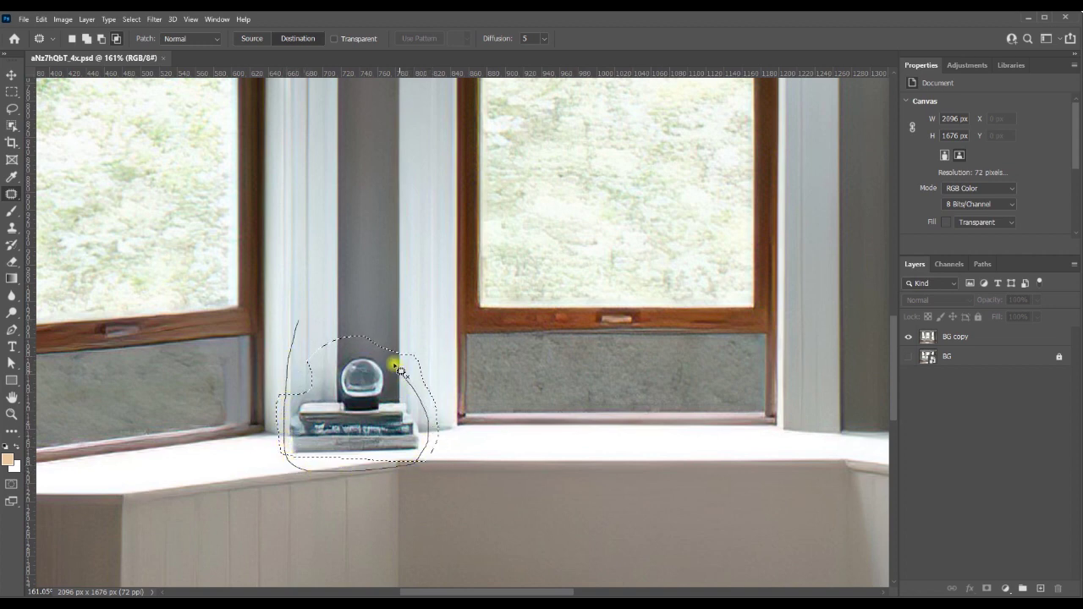
{"action": "left_click_drag", "start_coordinate": [305, 332], "coordinate": [296, 322]}
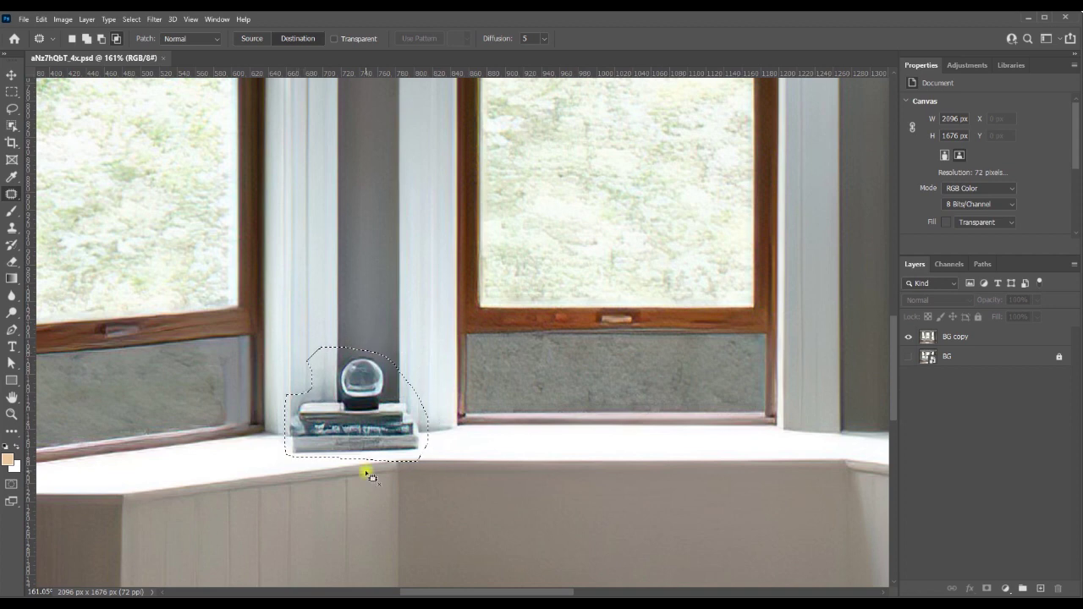
{"action": "scroll", "coordinate": [339, 423], "scroll_direction": "down", "scroll_amount": 3}
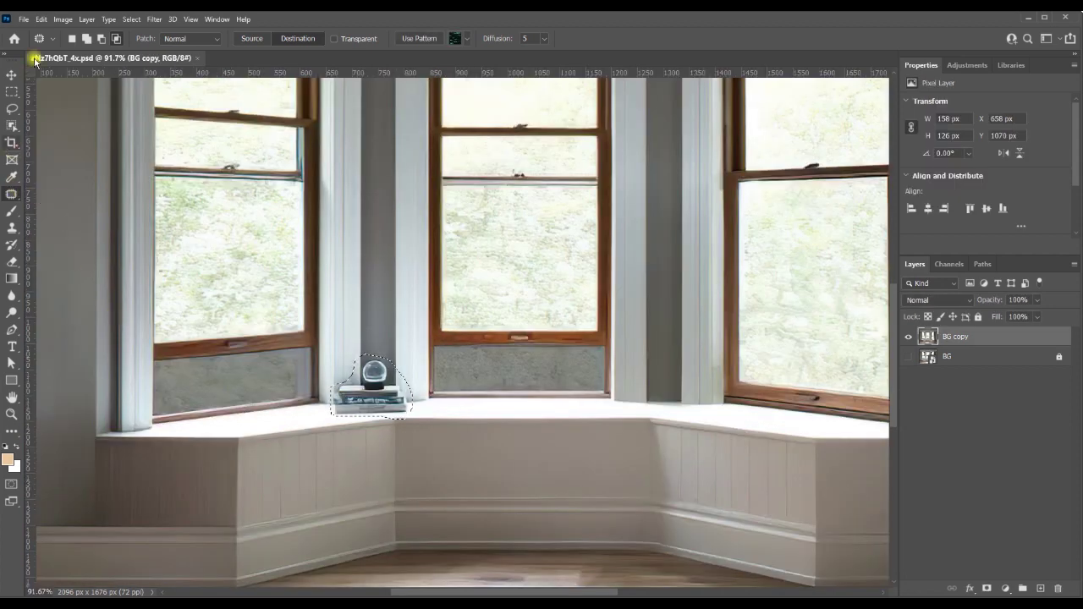
{"action": "left_click", "coordinate": [72, 38]}
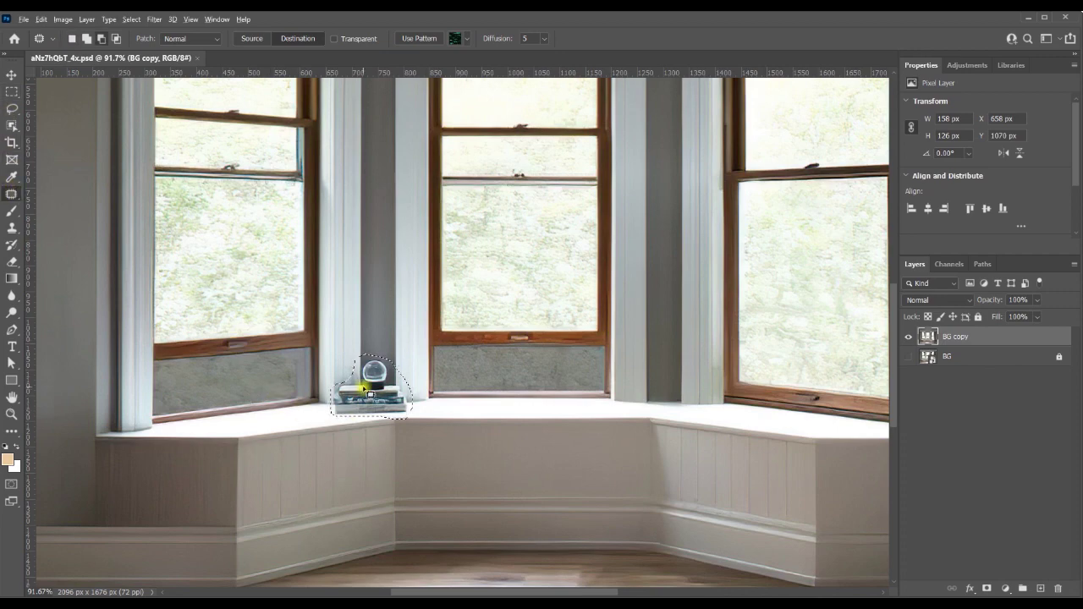
- Examine the selection outline around the globe and books and the surrounding window sill at different magnifications
{"action": "scroll", "coordinate": [370, 394], "scroll_direction": "up", "scroll_amount": 5}
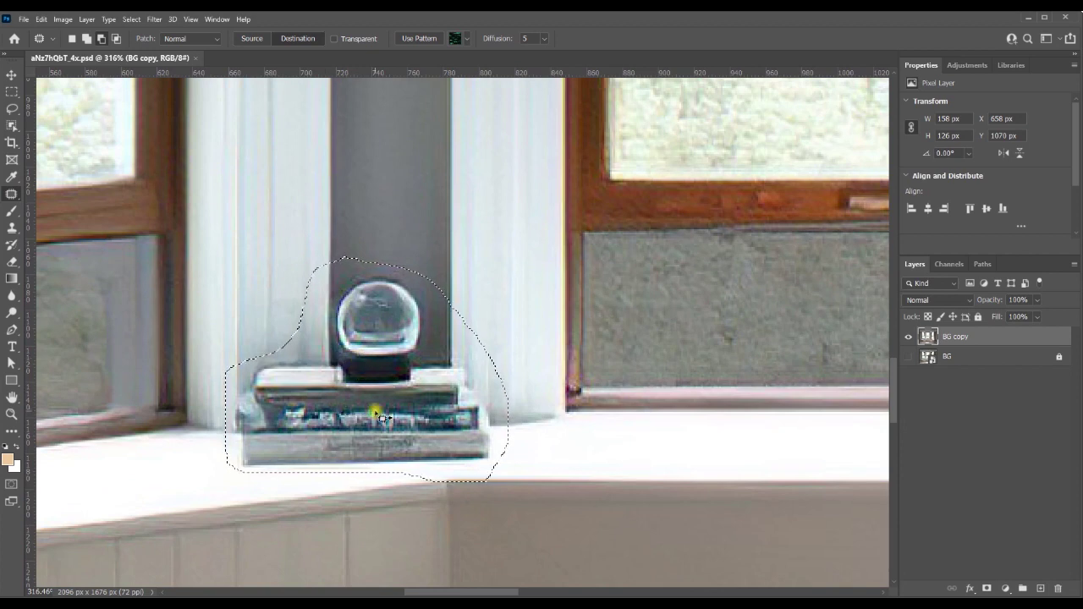
{"action": "scroll", "coordinate": [375, 415], "scroll_direction": "down", "scroll_amount": 4}
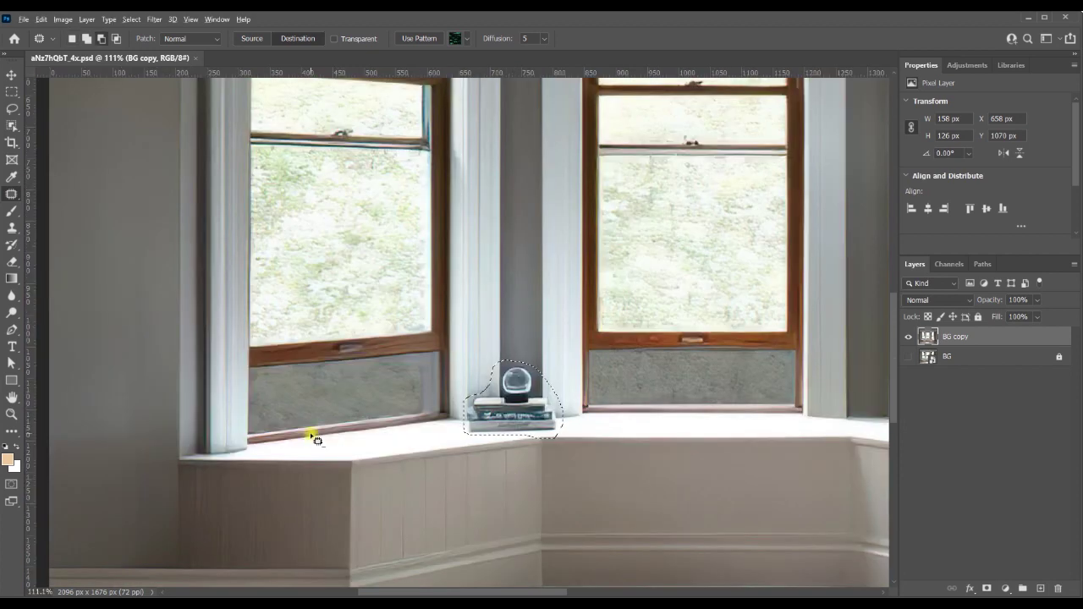
{"action": "scroll", "coordinate": [314, 436], "scroll_direction": "down", "scroll_amount": 1}
{"action": "scroll", "coordinate": [189, 423], "scroll_direction": "up", "scroll_amount": 4}
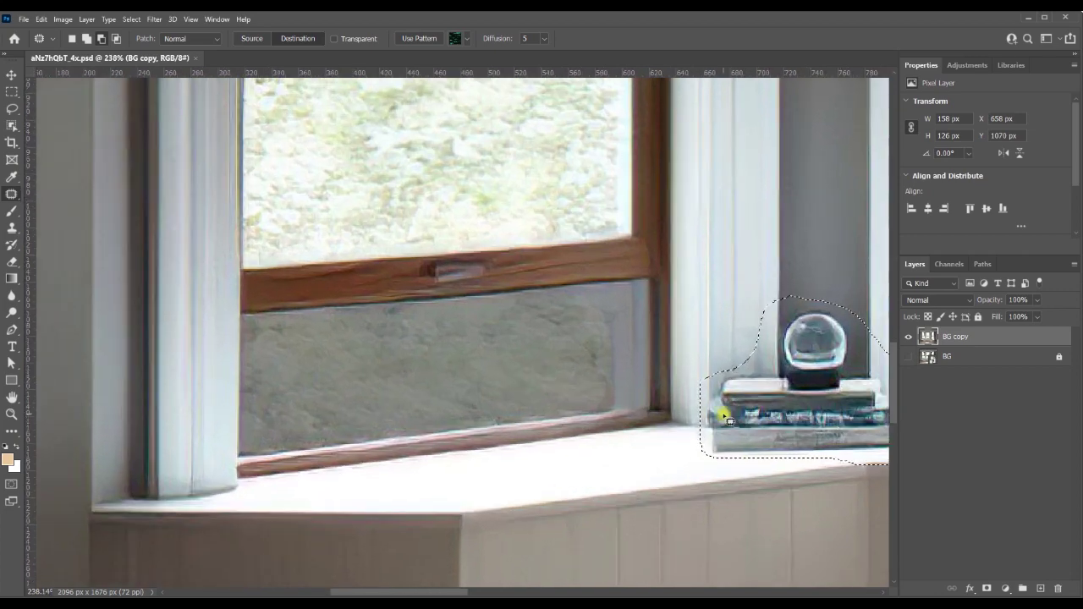
{"action": "scroll", "coordinate": [707, 401], "scroll_direction": "up", "scroll_amount": 2}
{"action": "scroll", "coordinate": [646, 395], "scroll_direction": "down", "scroll_amount": 5}
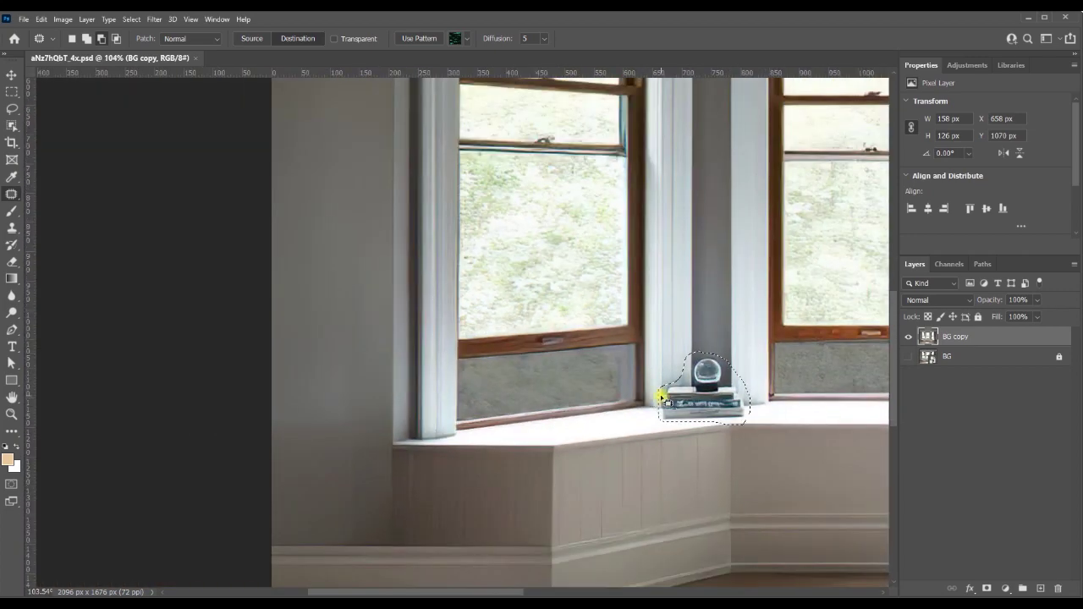
{"action": "scroll", "coordinate": [829, 403], "scroll_direction": "up", "scroll_amount": 5}
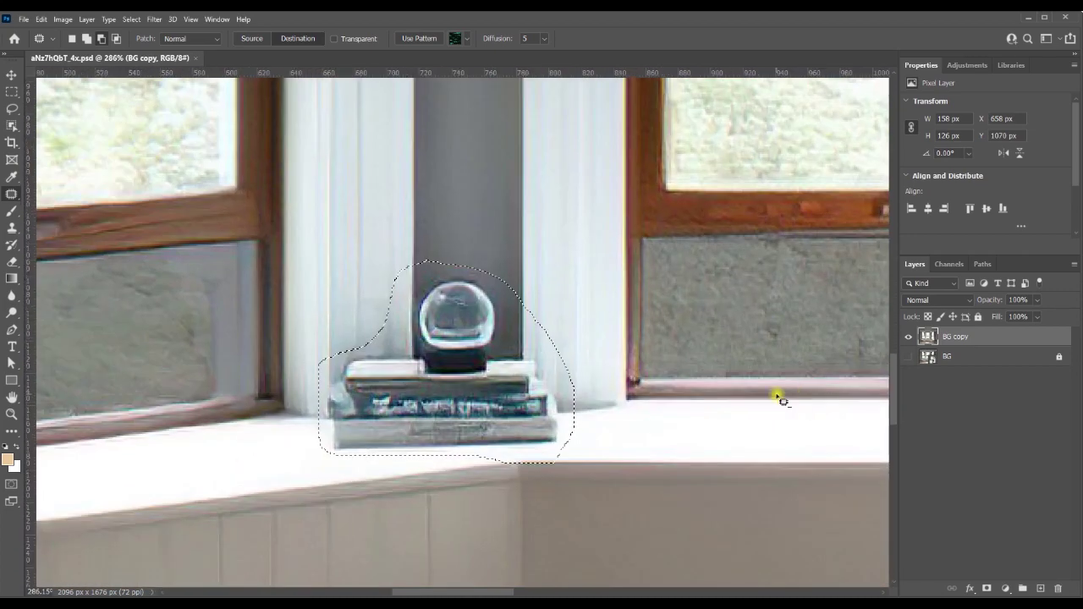
{"action": "scroll", "coordinate": [592, 387], "scroll_direction": "down", "scroll_amount": 5}
{"action": "scroll", "coordinate": [542, 279], "scroll_direction": "up", "scroll_amount": 4}
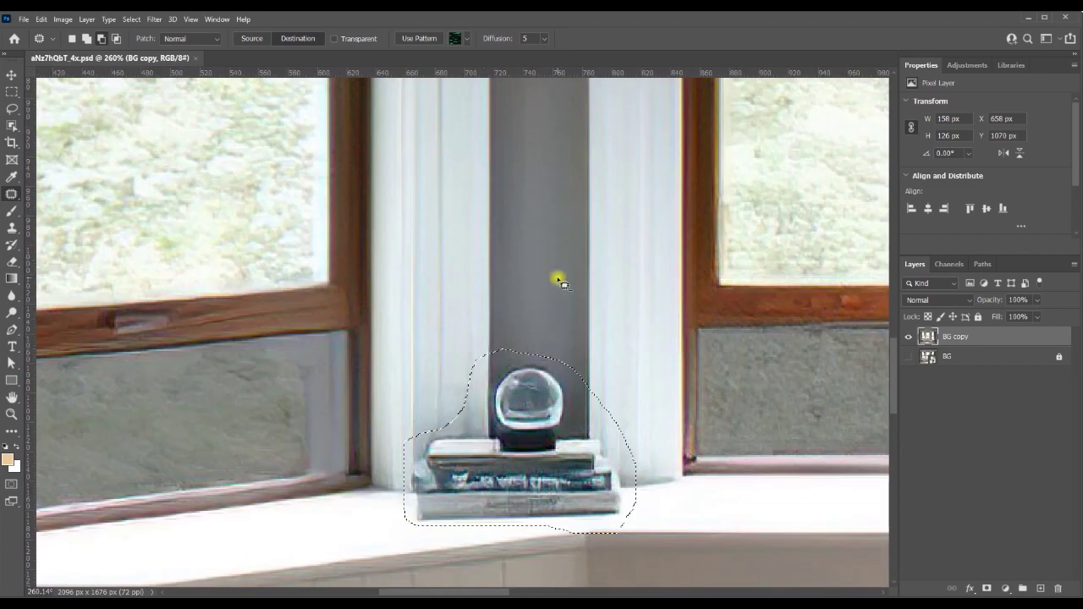
{"action": "scroll", "coordinate": [560, 281], "scroll_direction": "up", "scroll_amount": 2}
{"action": "scroll", "coordinate": [500, 456], "scroll_direction": "down", "scroll_amount": 5}
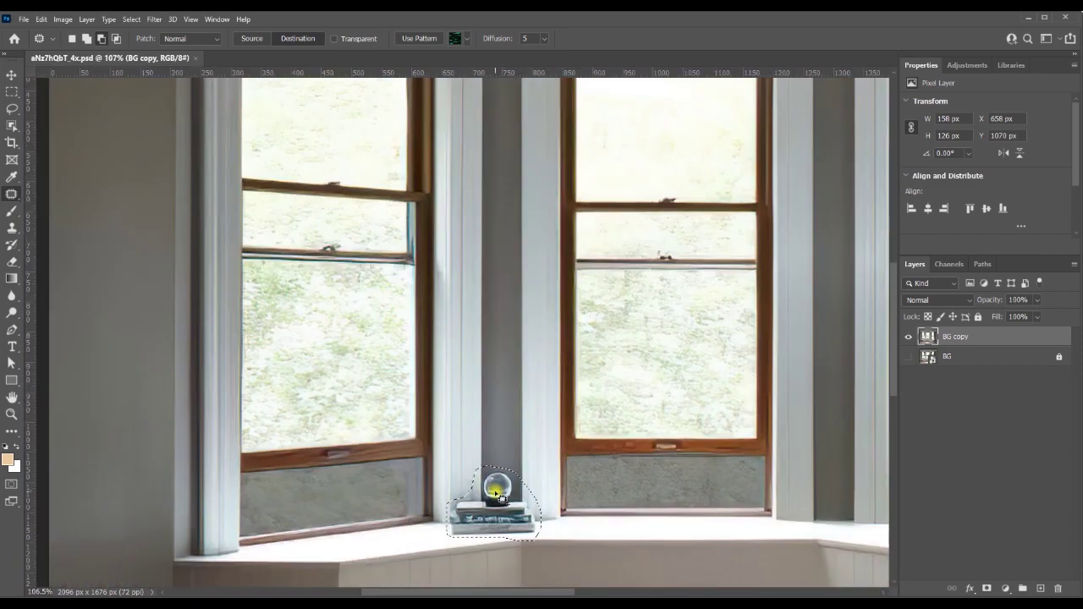
{"action": "scroll", "coordinate": [491, 564], "scroll_direction": "up", "scroll_amount": 10}
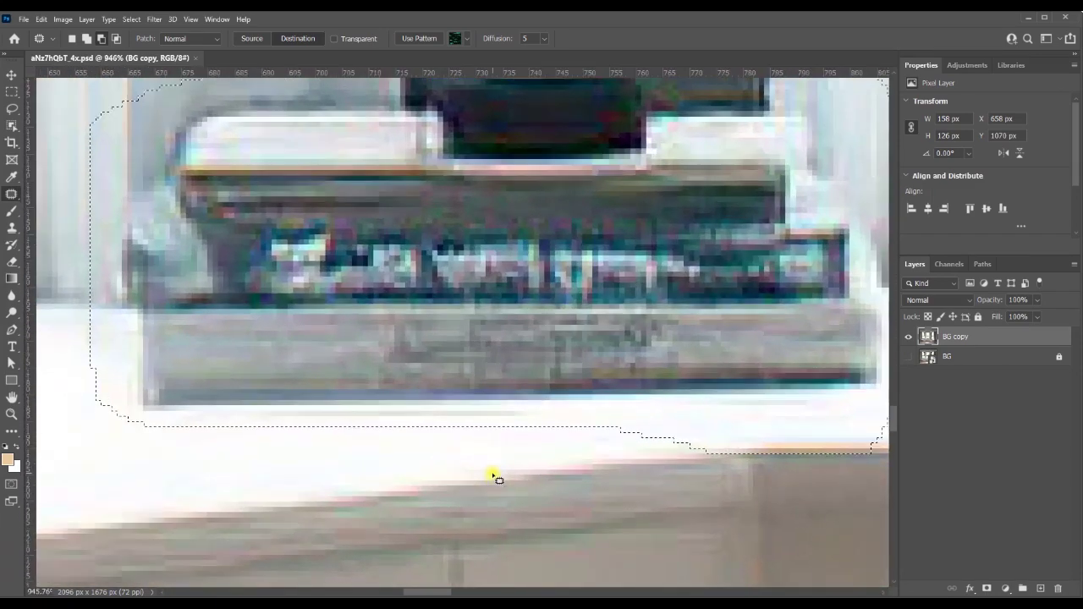
{"action": "scroll", "coordinate": [493, 478], "scroll_direction": "down", "scroll_amount": 5}
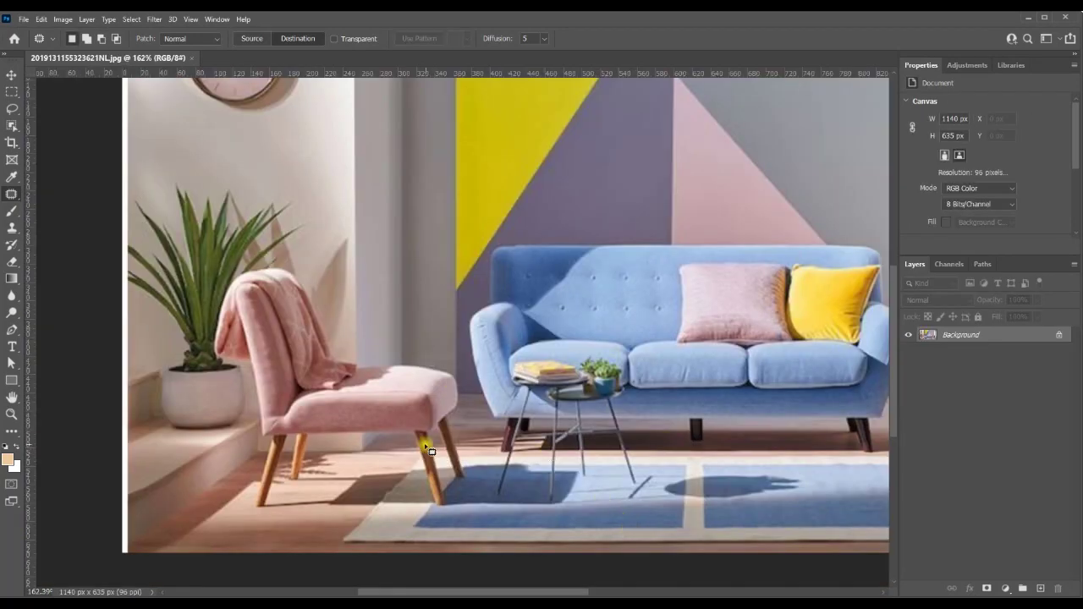
- Outline the plant and pink chair in the living room photo with a new Patch selection, and deselect it
{"action": "mouse_move", "coordinate": [471, 465]}
{"action": "left_mouse_down"}
{"action": "mouse_move", "coordinate": [465, 350]}
{"action": "mouse_move", "coordinate": [451, 335]}
{"action": "mouse_move", "coordinate": [405, 325]}
{"action": "mouse_move", "coordinate": [341, 324]}
{"action": "mouse_move", "coordinate": [320, 310]}
{"action": "mouse_move", "coordinate": [304, 245]}
{"action": "left_mouse_up"}
{"action": "mouse_move", "coordinate": [303, 207]}
{"action": "left_mouse_down"}
{"action": "mouse_move", "coordinate": [258, 181]}
{"action": "mouse_move", "coordinate": [181, 177]}
{"action": "mouse_move", "coordinate": [145, 188]}
{"action": "mouse_move", "coordinate": [129, 201]}
{"action": "mouse_move", "coordinate": [129, 280]}
{"action": "left_mouse_up"}
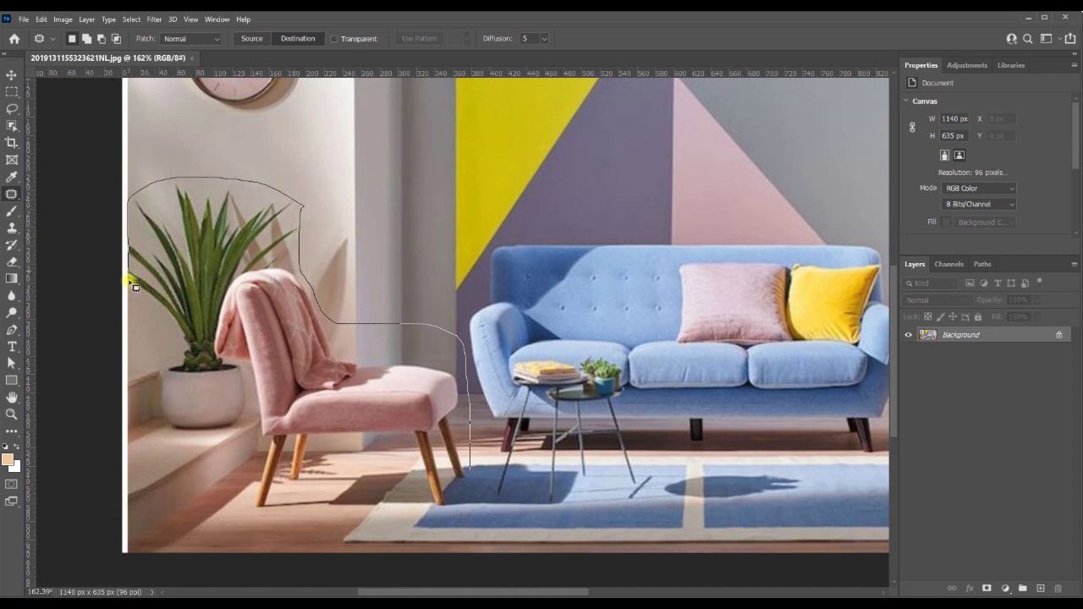
{"action": "mouse_move", "coordinate": [145, 331]}
{"action": "left_mouse_down"}
{"action": "mouse_move", "coordinate": [166, 371]}
{"action": "mouse_move", "coordinate": [156, 421]}
{"action": "mouse_move", "coordinate": [218, 440]}
{"action": "mouse_move", "coordinate": [250, 425]}
{"action": "mouse_move", "coordinate": [249, 499]}
{"action": "mouse_move", "coordinate": [275, 524]}
{"action": "mouse_move", "coordinate": [337, 521]}
{"action": "mouse_move", "coordinate": [368, 498]}
{"action": "mouse_move", "coordinate": [456, 523]}
{"action": "mouse_move", "coordinate": [472, 447]}
{"action": "left_mouse_up"}
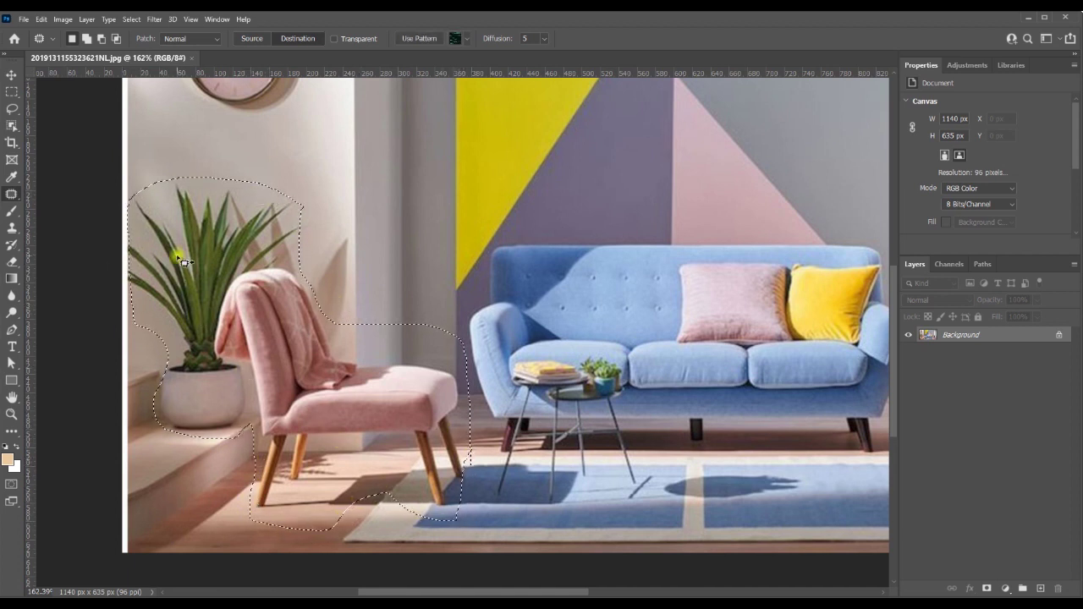
{"action": "key", "text": "ctrl+d"}
{"action": "key", "text": "ctrl+0"}
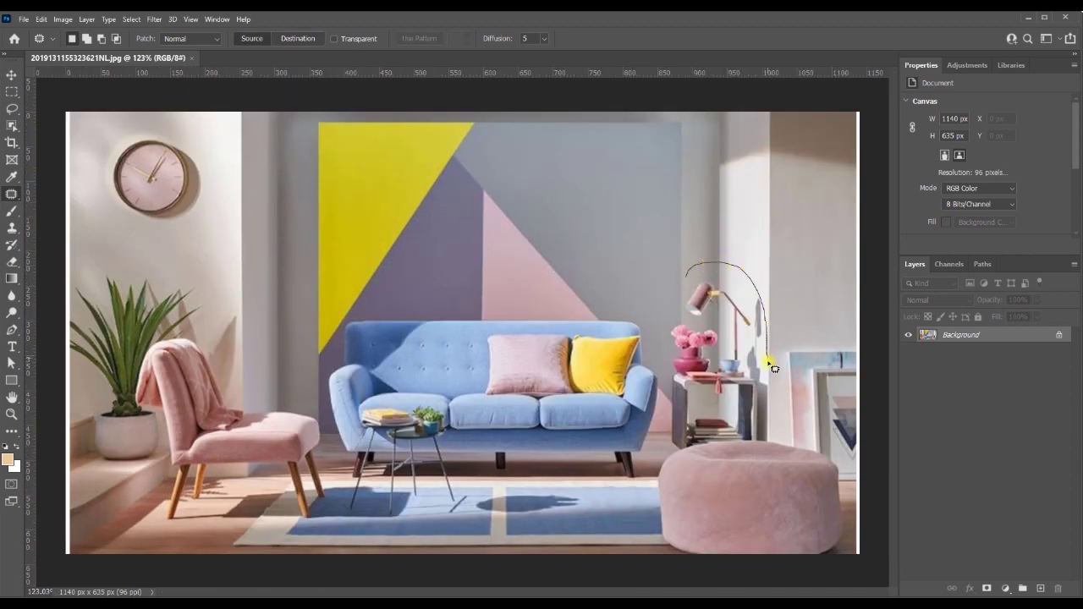
- Outline the lamp, flowers and side table behind the pouf in Source mode, patch them with the wall above, and deselect
{"action": "mouse_move", "coordinate": [765, 445]}
{"action": "left_mouse_down"}
{"action": "mouse_move", "coordinate": [668, 433]}
{"action": "mouse_move", "coordinate": [663, 339]}
{"action": "mouse_move", "coordinate": [690, 273]}
{"action": "mouse_move", "coordinate": [708, 161]}
{"action": "mouse_move", "coordinate": [711, 201]}
{"action": "mouse_move", "coordinate": [699, 201]}
{"action": "mouse_move", "coordinate": [708, 153]}
{"action": "mouse_move", "coordinate": [703, 286]}
{"action": "mouse_move", "coordinate": [720, 586]}
{"action": "mouse_move", "coordinate": [723, 239]}
{"action": "mouse_move", "coordinate": [720, 215]}
{"action": "mouse_move", "coordinate": [706, 212]}
{"action": "mouse_move", "coordinate": [710, 199]}
{"action": "left_mouse_up"}
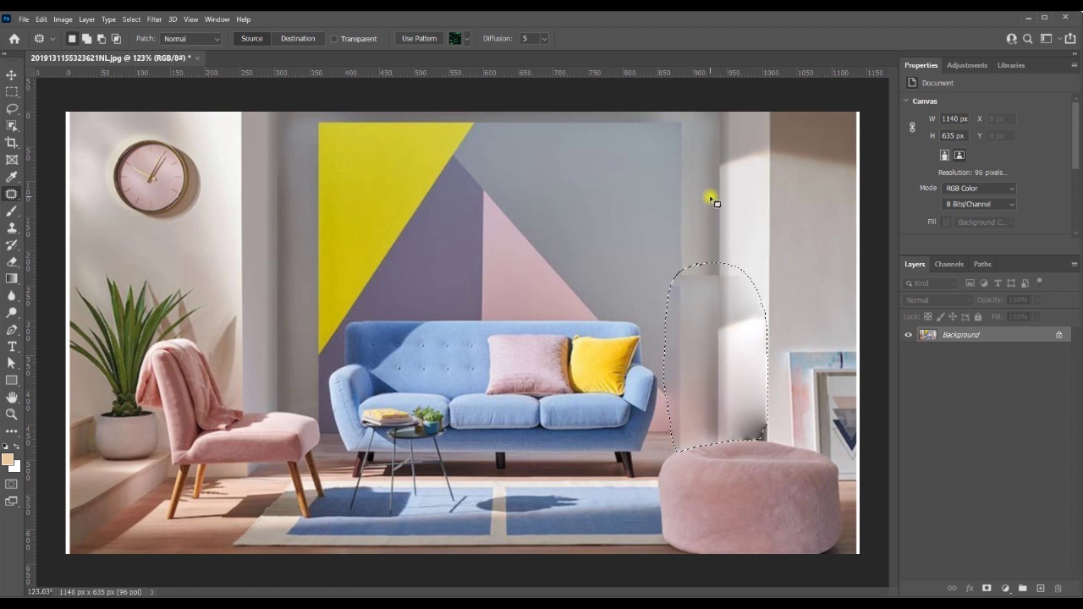
{"action": "scroll", "coordinate": [747, 385], "scroll_direction": "up", "scroll_amount": 4}
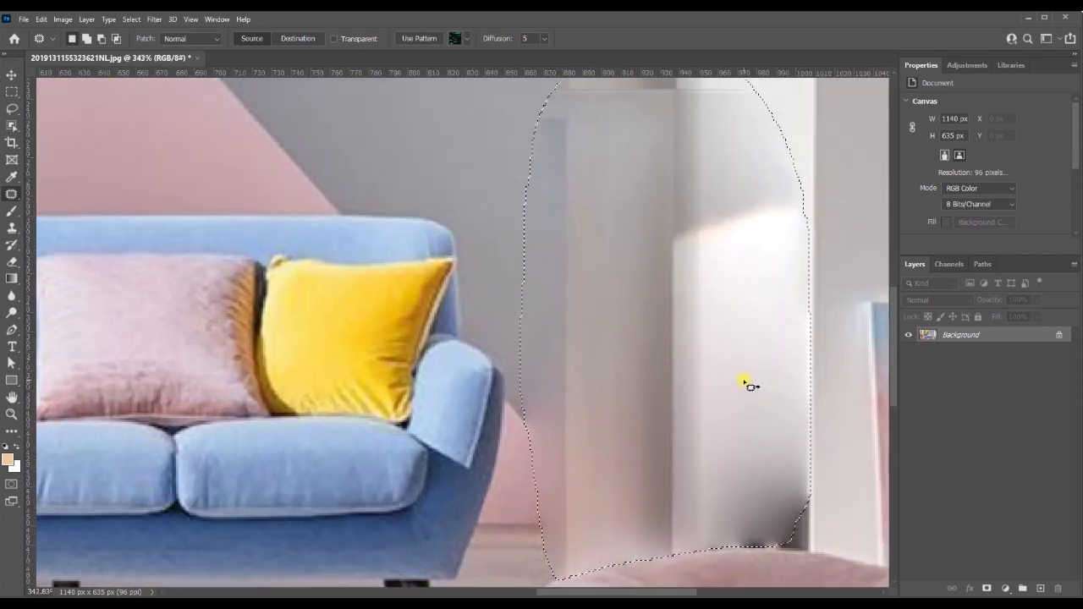
{"action": "scroll", "coordinate": [747, 385], "scroll_direction": "up", "scroll_amount": 4}
{"action": "scroll", "coordinate": [747, 385], "scroll_direction": "down", "scroll_amount": 5}
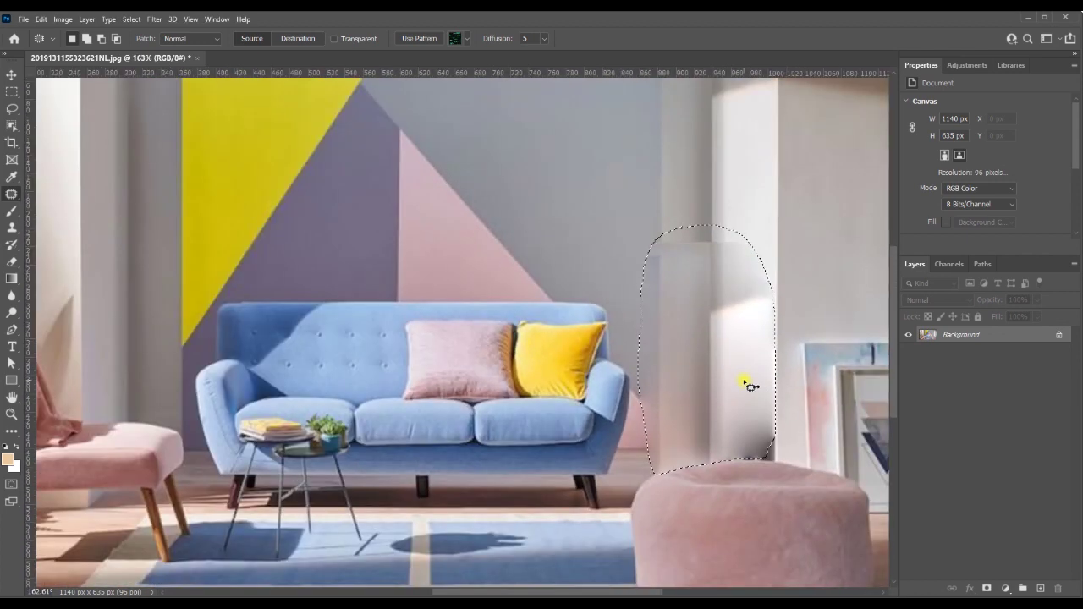
{"action": "scroll", "coordinate": [747, 385], "scroll_direction": "down", "scroll_amount": 2}
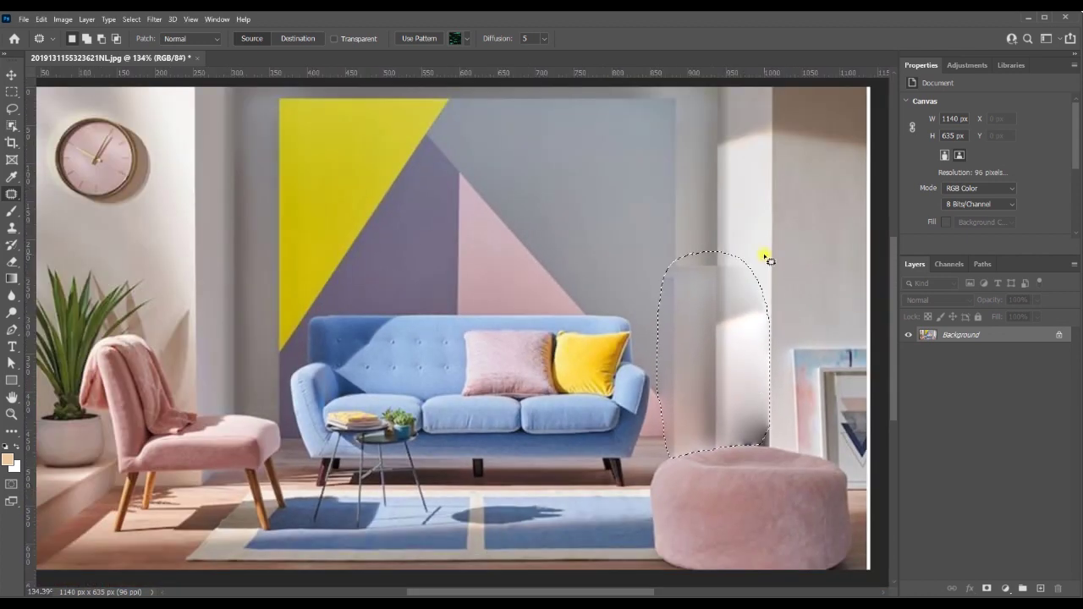
{"action": "scroll", "coordinate": [763, 251], "scroll_direction": "up", "scroll_amount": 6}
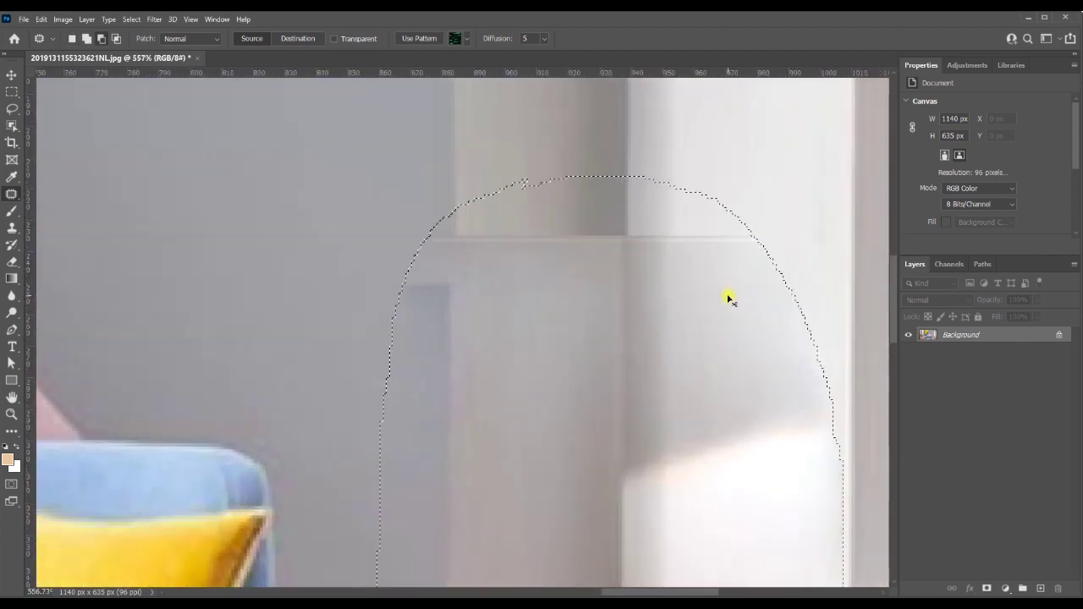
{"action": "key", "text": "ctrl+d"}
- Examine the patched wall area from its upper edge down to the pouf for leftover flaws
{"action": "scroll", "coordinate": [666, 237], "scroll_direction": "up", "scroll_amount": 4}
{"action": "scroll", "coordinate": [556, 252], "scroll_direction": "down", "scroll_amount": 8}
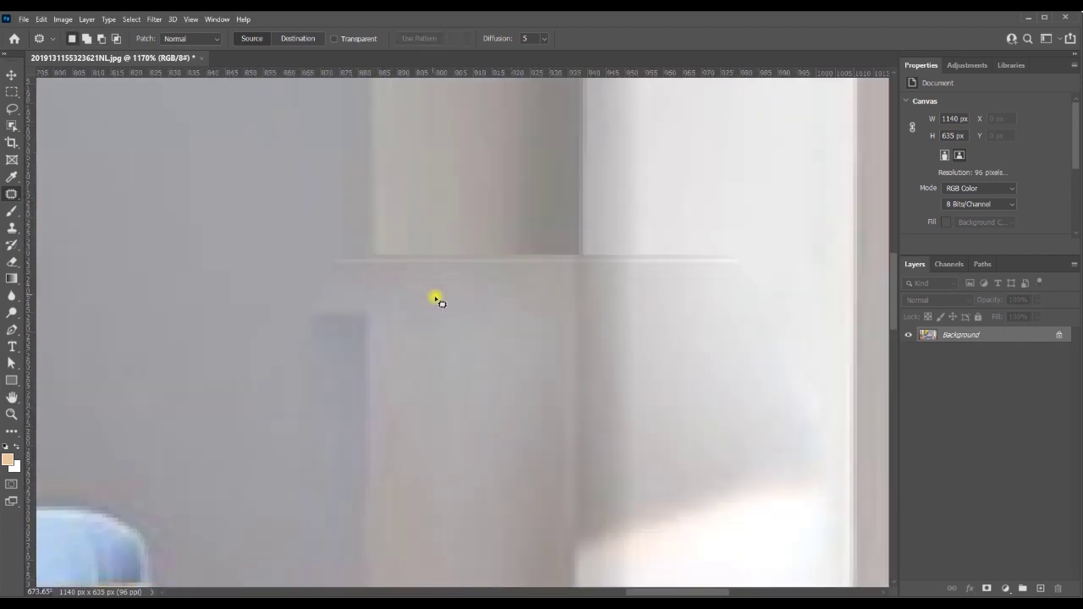
{"action": "scroll", "coordinate": [527, 533], "scroll_direction": "up", "scroll_amount": 3}
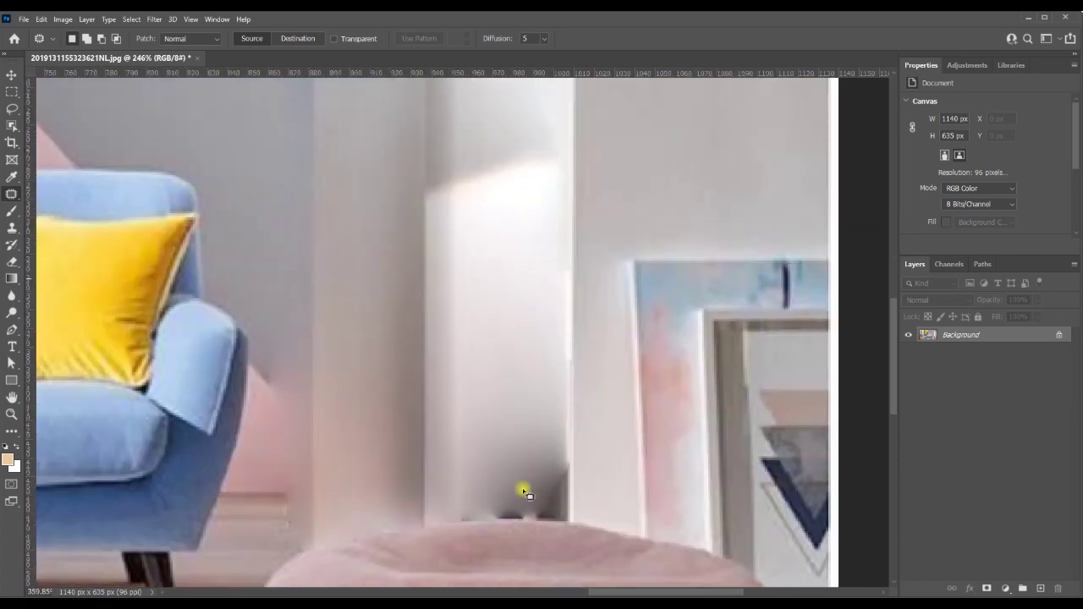
{"action": "scroll", "coordinate": [519, 491], "scroll_direction": "down", "scroll_amount": 2}
{"action": "scroll", "coordinate": [532, 513], "scroll_direction": "up", "scroll_amount": 4}
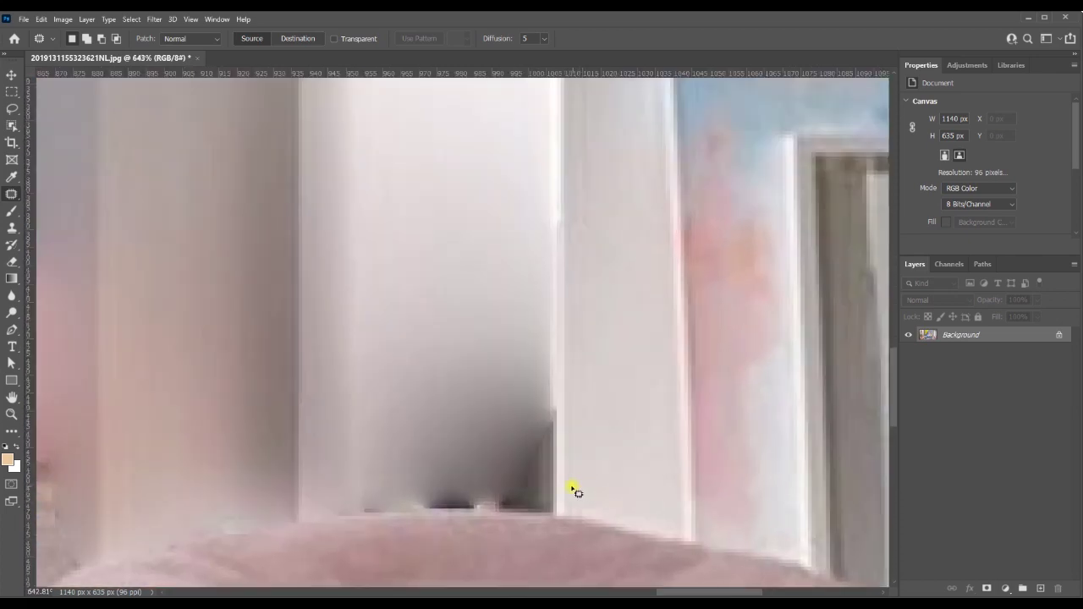
{"action": "scroll", "coordinate": [573, 491], "scroll_direction": "down", "scroll_amount": 2}
{"action": "scroll", "coordinate": [565, 491], "scroll_direction": "down", "scroll_amount": 4}
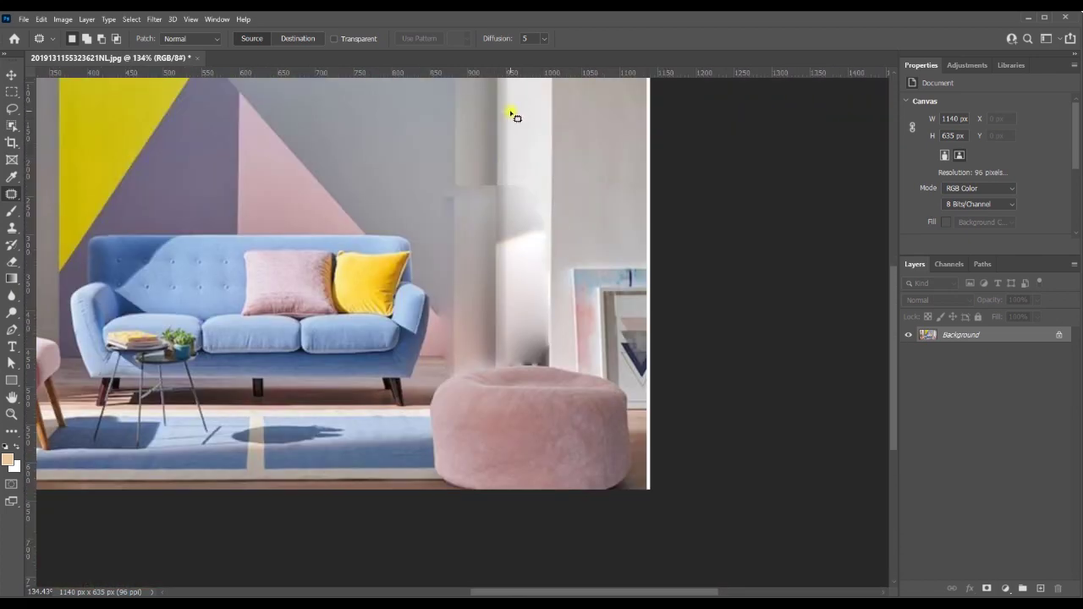
- Outline the horizontal seam across the beige wall strip, patch it with clean texture from the same strip, and deselect
{"action": "scroll", "coordinate": [512, 112], "scroll_direction": "up", "scroll_amount": 5}
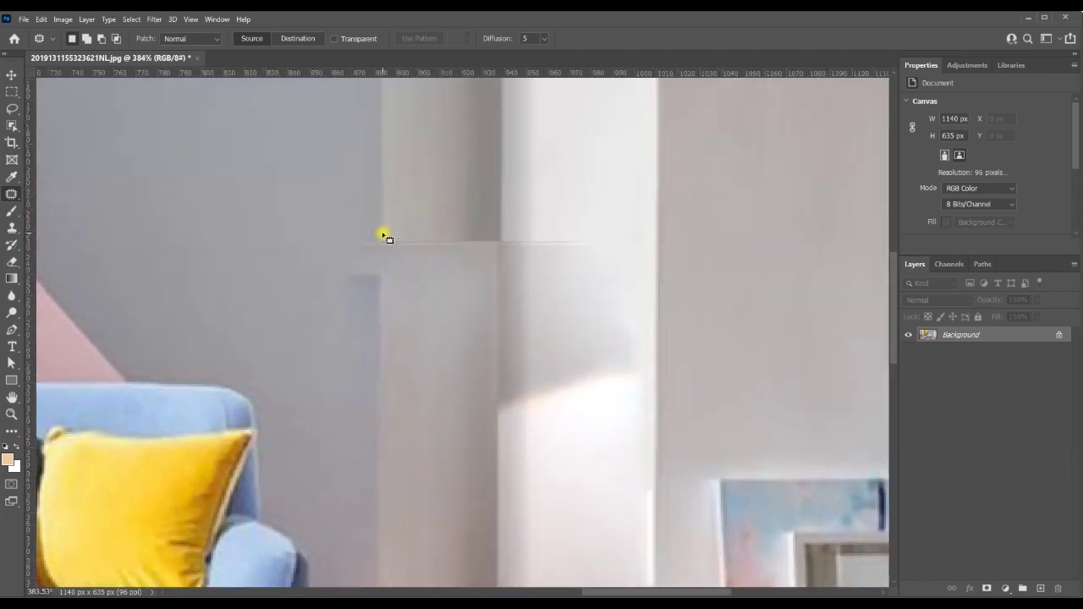
{"action": "mouse_move", "coordinate": [382, 236]}
{"action": "left_mouse_down"}
{"action": "mouse_move", "coordinate": [487, 211]}
{"action": "mouse_move", "coordinate": [496, 219]}
{"action": "mouse_move", "coordinate": [496, 249]}
{"action": "mouse_move", "coordinate": [471, 281]}
{"action": "mouse_move", "coordinate": [391, 270]}
{"action": "left_mouse_up"}
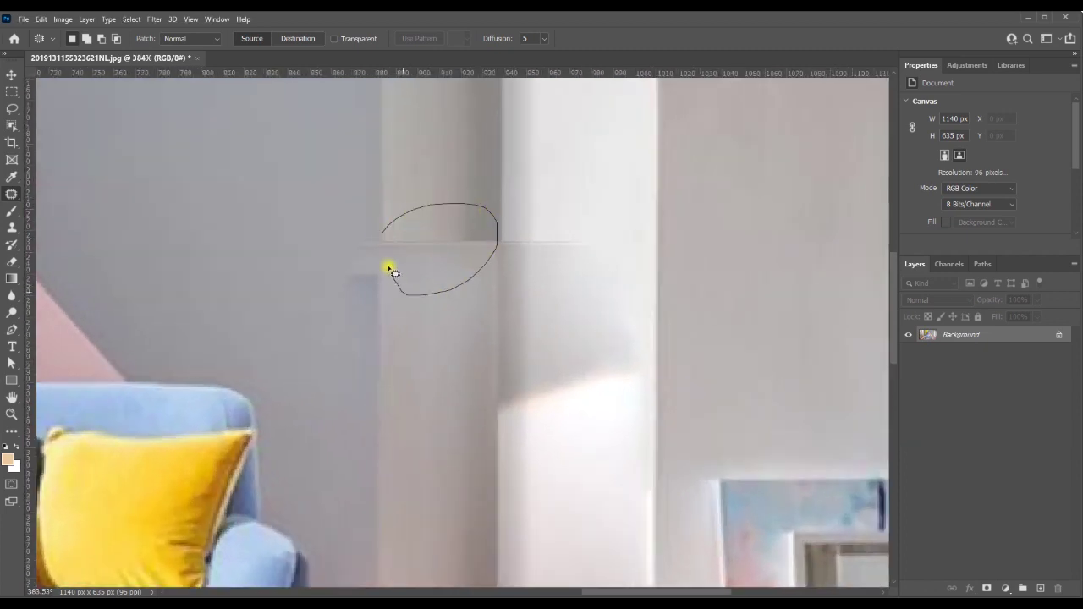
{"action": "mouse_move", "coordinate": [385, 231]}
{"action": "left_mouse_down"}
{"action": "mouse_move", "coordinate": [433, 170]}
{"action": "mouse_move", "coordinate": [435, 310]}
{"action": "left_mouse_up"}
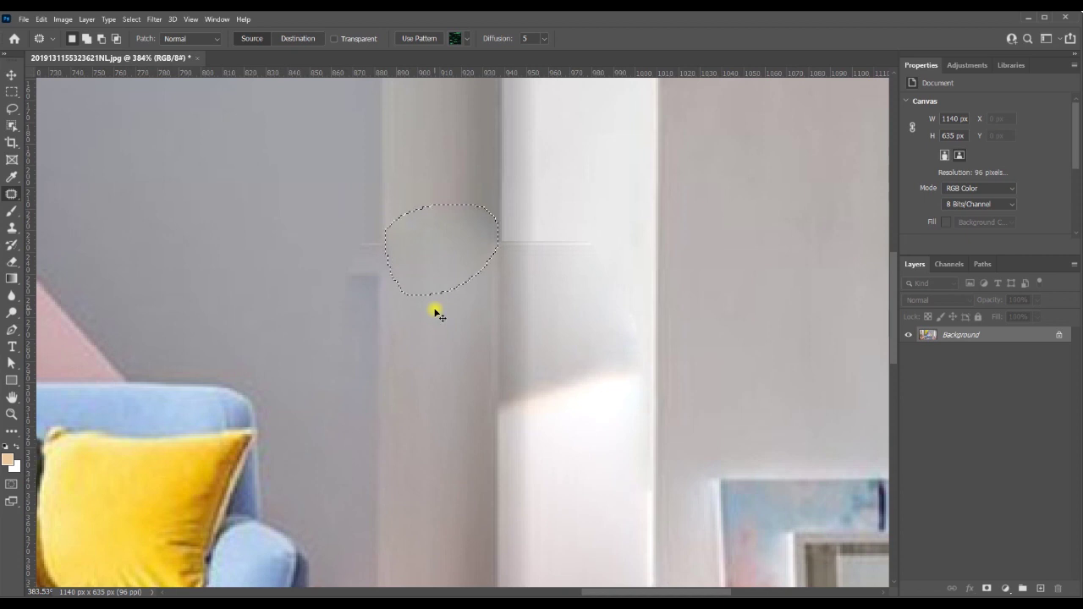
{"action": "key", "text": "ctrl+d"}
{"action": "scroll", "coordinate": [434, 313], "scroll_direction": "down", "scroll_amount": 3}
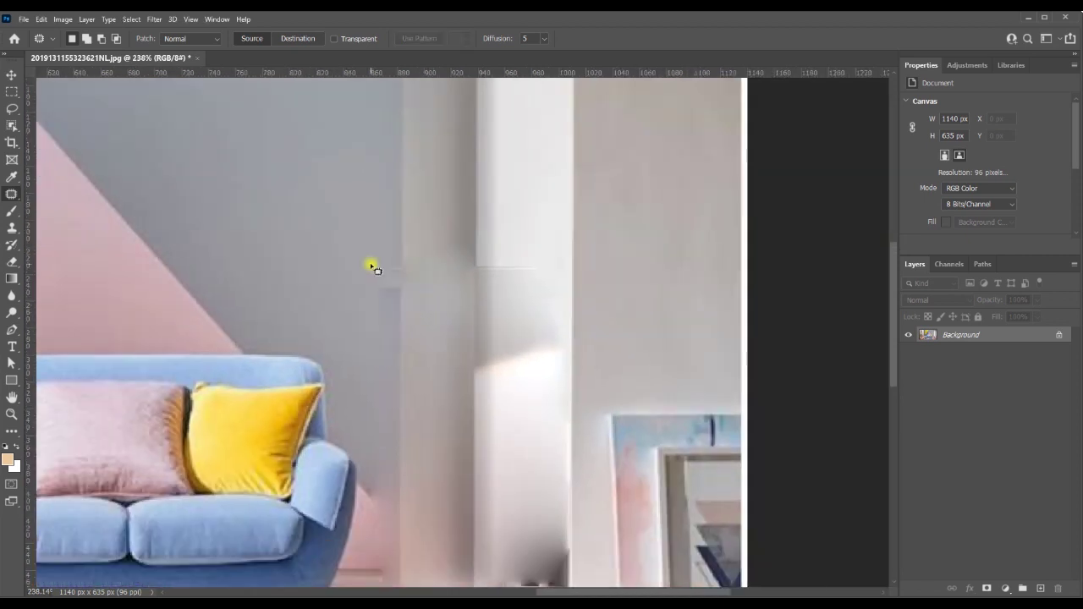
- Outline the uneven tone remaining on the beige strip around the former seam, patch it with nearby strip texture, and deselect
{"action": "scroll", "coordinate": [423, 271], "scroll_direction": "up", "scroll_amount": 5}
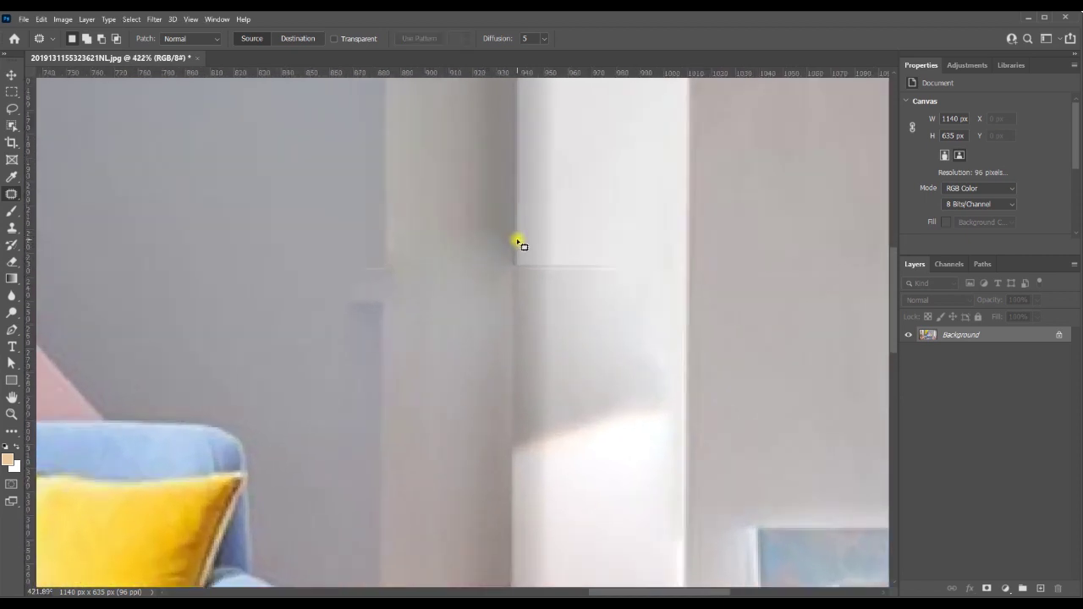
{"action": "scroll", "coordinate": [417, 182], "scroll_direction": "up", "scroll_amount": 2}
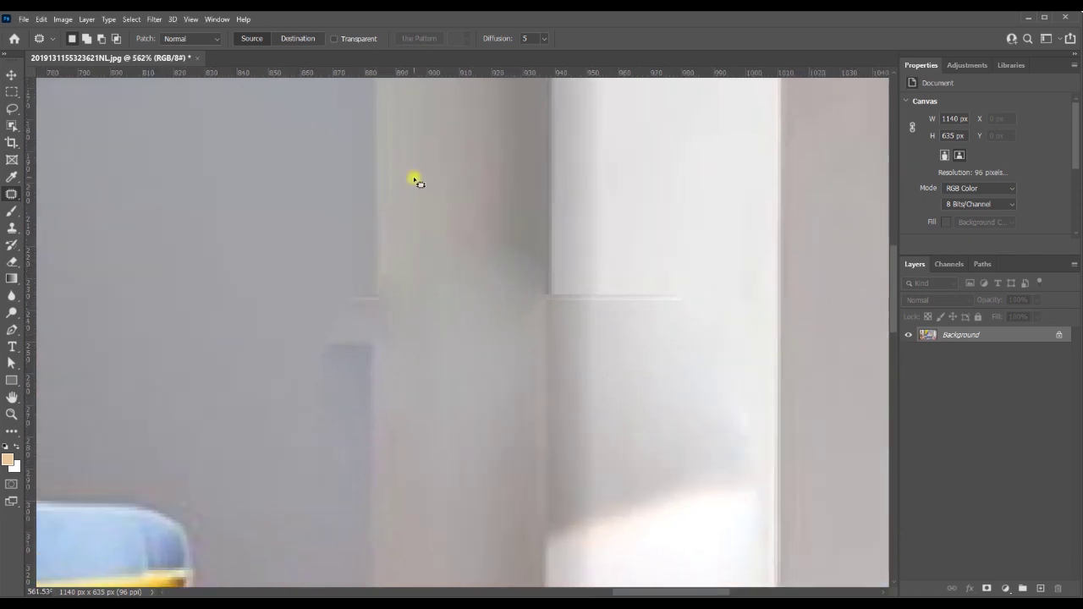
{"action": "mouse_move", "coordinate": [380, 245]}
{"action": "left_mouse_down"}
{"action": "mouse_move", "coordinate": [392, 281]}
{"action": "mouse_move", "coordinate": [484, 340]}
{"action": "mouse_move", "coordinate": [528, 272]}
{"action": "left_mouse_up"}
{"action": "left_click_drag", "start_coordinate": [385, 237], "coordinate": [383, 234]}
{"action": "left_click_drag", "start_coordinate": [429, 282], "coordinate": [428, 224]}
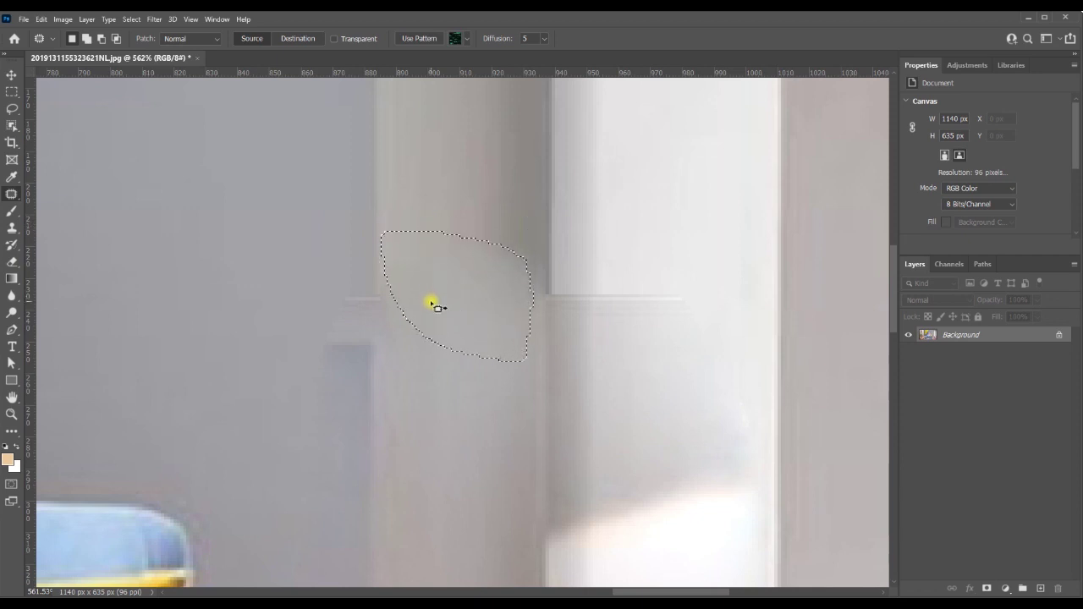
{"action": "key", "text": "ctrl+d"}
{"action": "scroll", "coordinate": [427, 337], "scroll_direction": "down", "scroll_amount": 2}
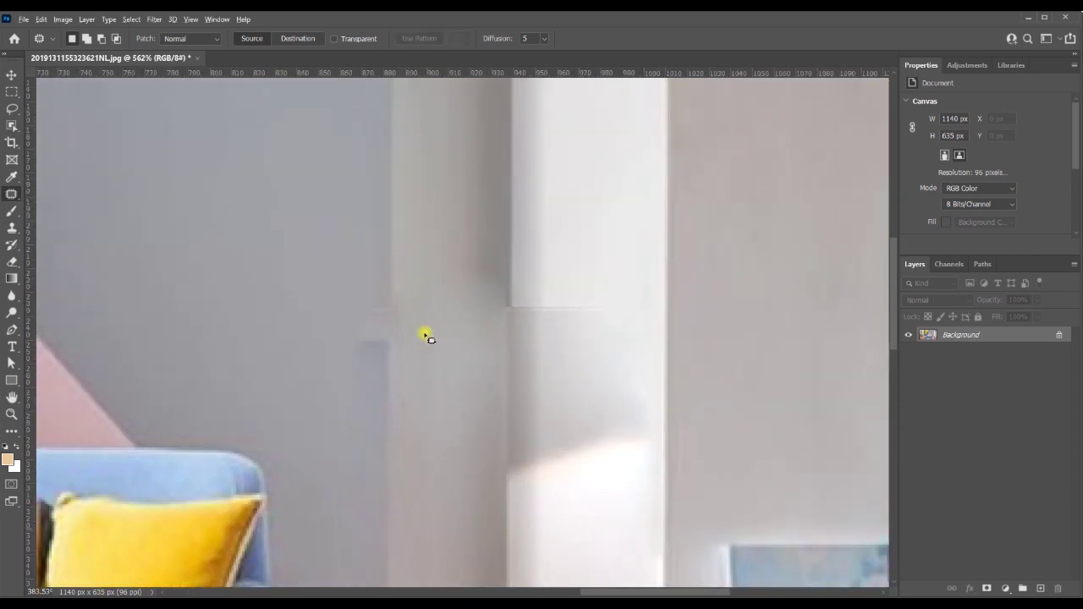
- Outline the horizontal seam on the white wall section, patch it with the clean white area above, and deselect
{"action": "scroll", "coordinate": [570, 336], "scroll_direction": "up", "scroll_amount": 2}
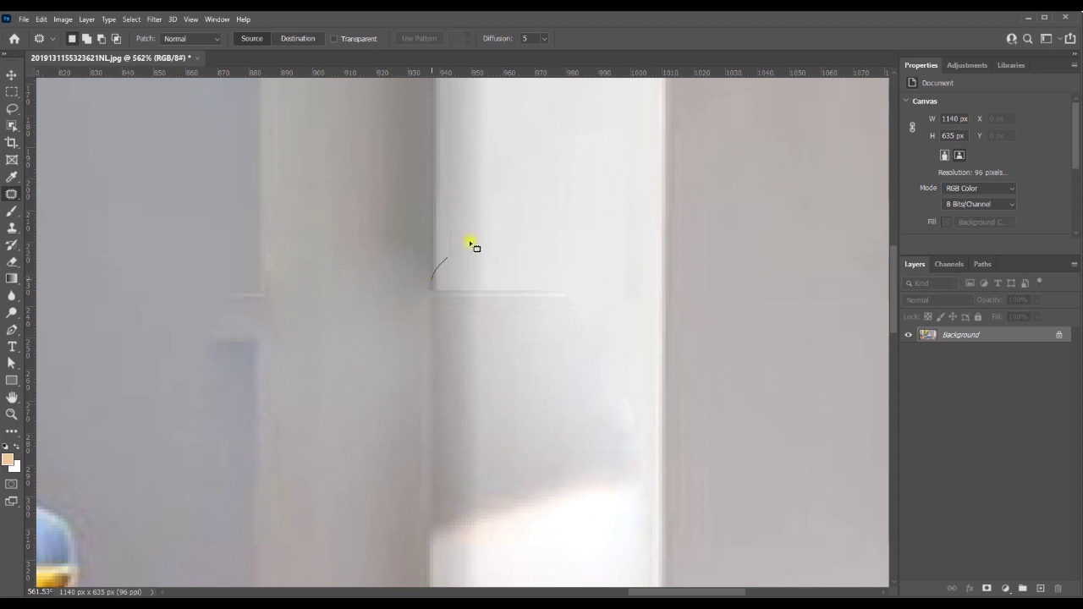
{"action": "left_click_drag", "start_coordinate": [474, 352], "coordinate": [431, 281]}
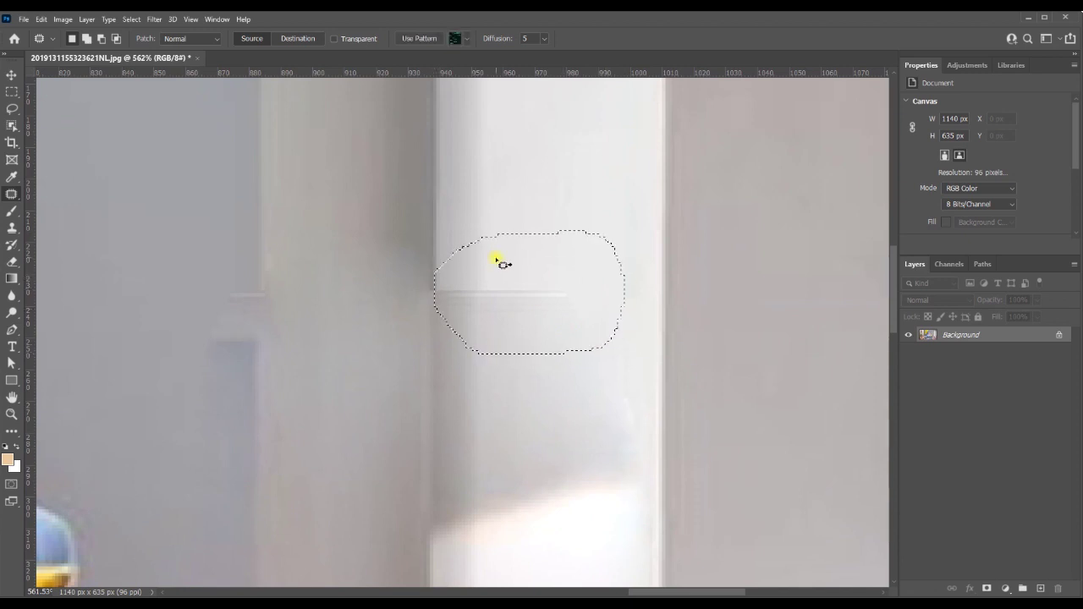
{"action": "mouse_move", "coordinate": [495, 259]}
{"action": "left_mouse_down"}
{"action": "mouse_move", "coordinate": [496, 331]}
{"action": "mouse_move", "coordinate": [497, 157]}
{"action": "mouse_move", "coordinate": [498, 177]}
{"action": "left_mouse_up"}
{"action": "key", "text": "ctrl+d"}
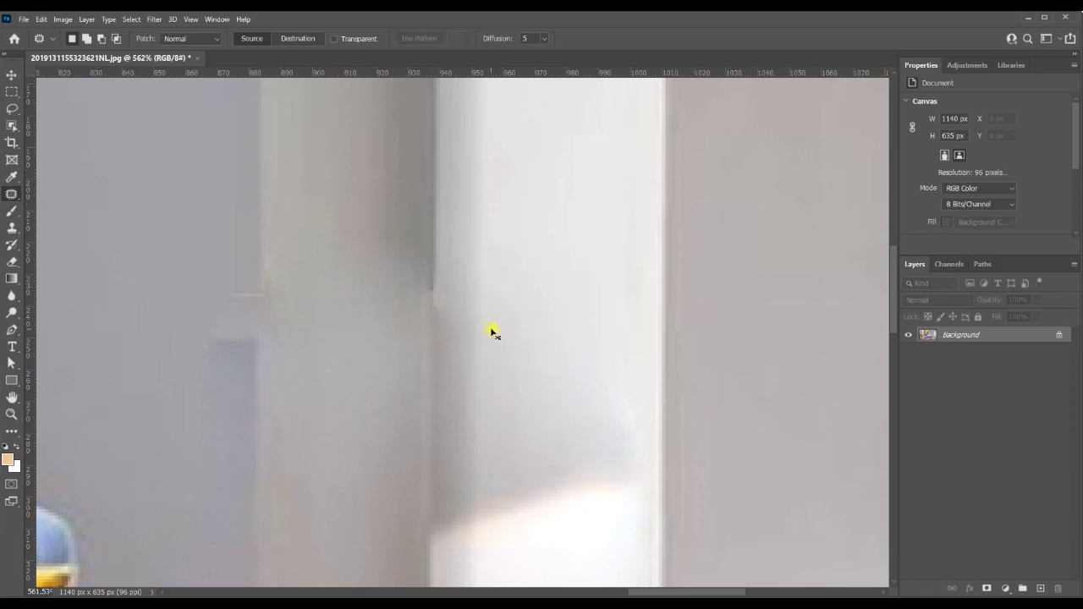
{"action": "scroll", "coordinate": [495, 435], "scroll_direction": "down", "scroll_amount": 3}
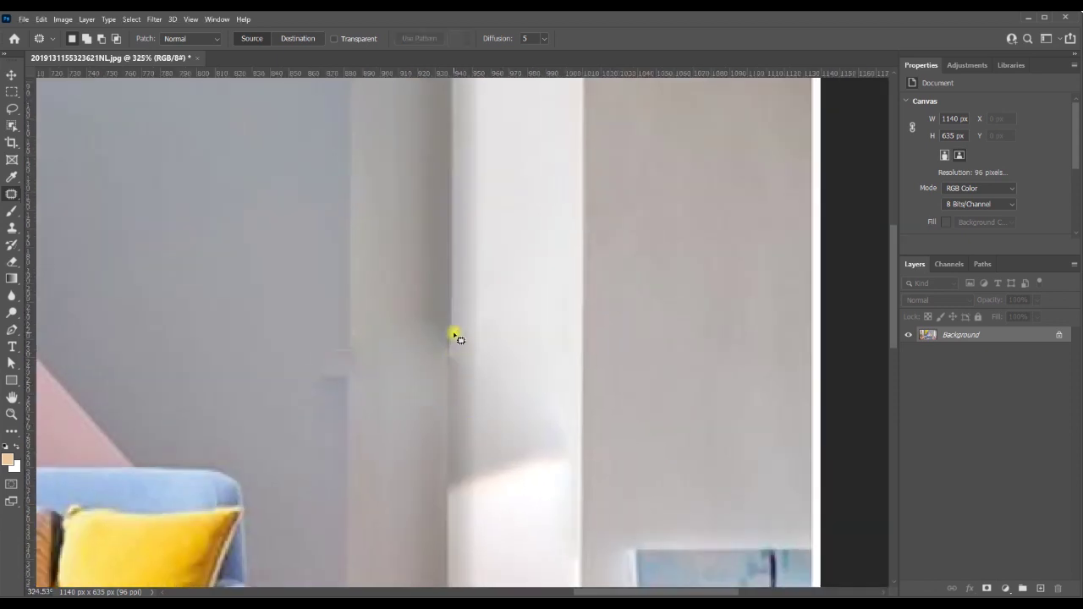
- Outline the small dark transition where the beige strip meets the white wall, patch it from just below, and deselect
{"action": "scroll", "coordinate": [454, 336], "scroll_direction": "up", "scroll_amount": 3}
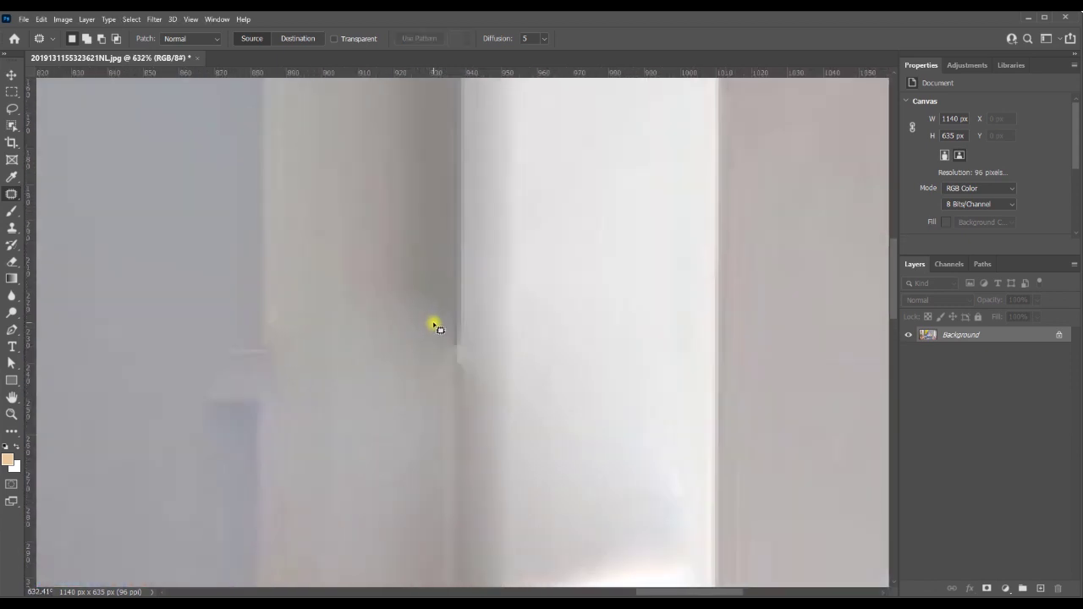
{"action": "mouse_move", "coordinate": [433, 324]}
{"action": "left_mouse_down"}
{"action": "mouse_move", "coordinate": [453, 374]}
{"action": "mouse_move", "coordinate": [423, 319]}
{"action": "left_mouse_up"}
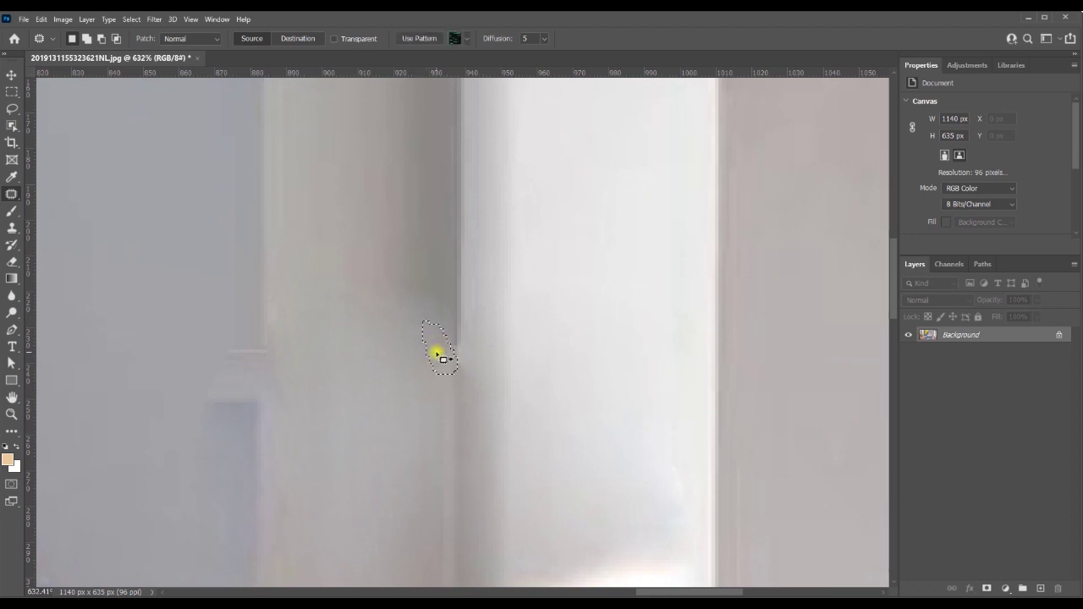
{"action": "mouse_move", "coordinate": [437, 355]}
{"action": "left_mouse_down"}
{"action": "mouse_move", "coordinate": [432, 299]}
{"action": "mouse_move", "coordinate": [431, 388]}
{"action": "left_mouse_up"}
{"action": "key", "text": "ctrl+d"}
{"action": "scroll", "coordinate": [427, 425], "scroll_direction": "down", "scroll_amount": 5}
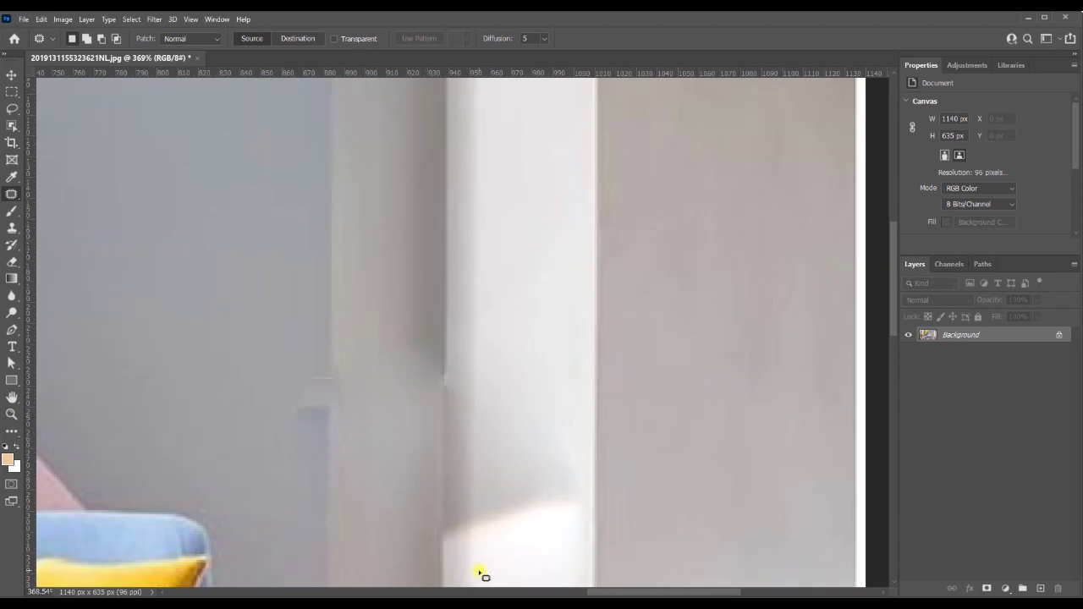
- Outline the short line and bluish notch at the grey wall's edge, patch them with clean grey wall, and deselect
{"action": "scroll", "coordinate": [395, 432], "scroll_direction": "up", "scroll_amount": 4}
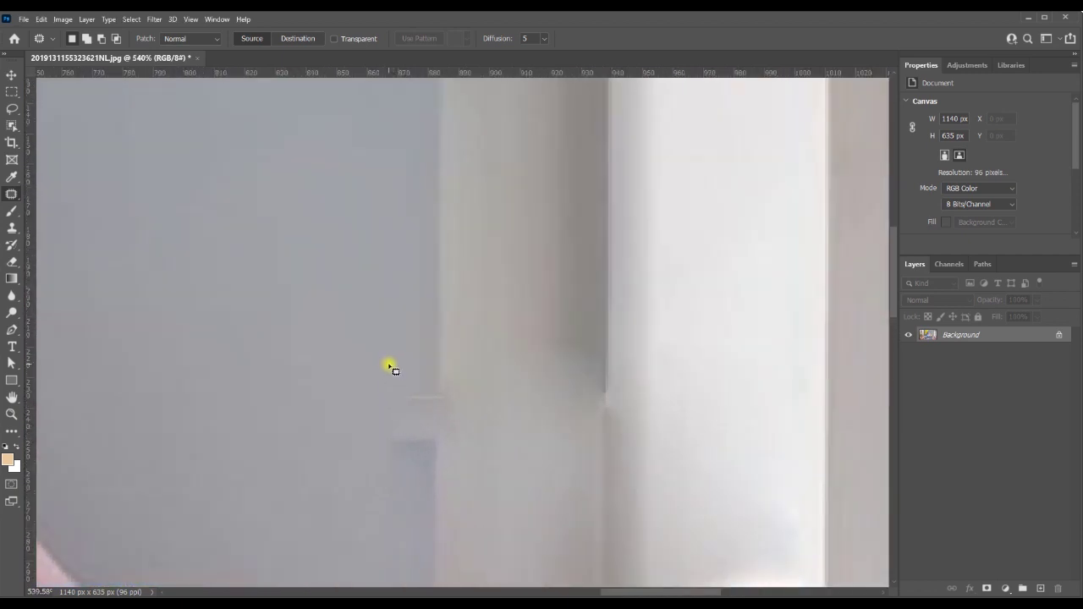
{"action": "mouse_move", "coordinate": [383, 361]}
{"action": "left_mouse_down"}
{"action": "mouse_move", "coordinate": [426, 392]}
{"action": "mouse_move", "coordinate": [443, 424]}
{"action": "mouse_move", "coordinate": [436, 439]}
{"action": "mouse_move", "coordinate": [399, 449]}
{"action": "mouse_move", "coordinate": [430, 354]}
{"action": "mouse_move", "coordinate": [448, 373]}
{"action": "mouse_move", "coordinate": [436, 445]}
{"action": "mouse_move", "coordinate": [398, 437]}
{"action": "mouse_move", "coordinate": [384, 374]}
{"action": "mouse_move", "coordinate": [406, 347]}
{"action": "left_mouse_up"}
{"action": "key", "text": "ctrl+d"}
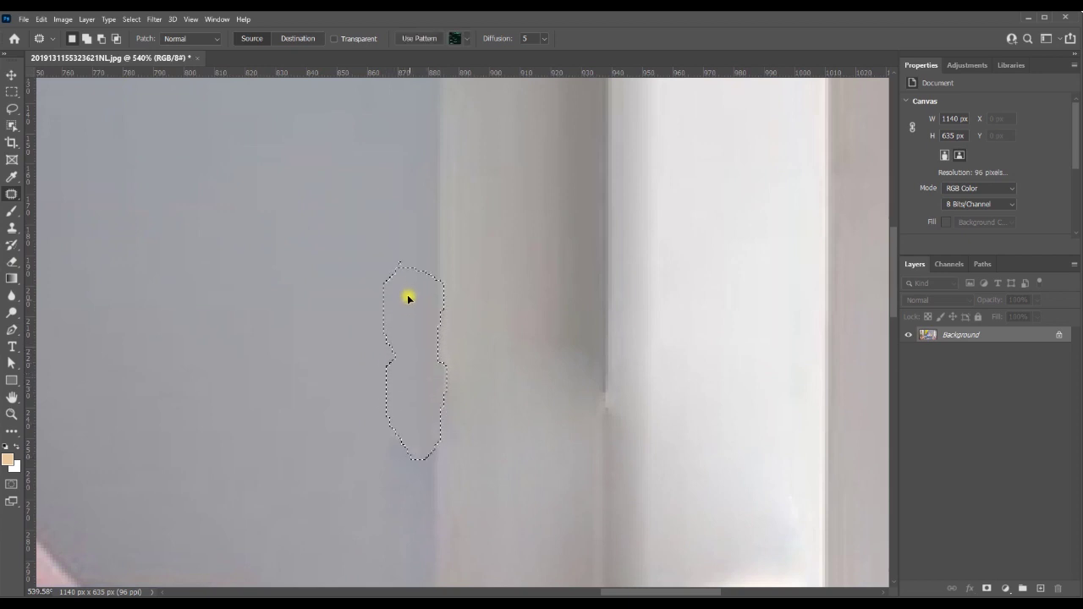
{"action": "key", "text": "ctrl+d"}
{"action": "scroll", "coordinate": [408, 296], "scroll_direction": "down", "scroll_amount": 3}
- Outline the discoloured edge of the beige strip beside the grey wall, patch it with adjacent beige texture, and deselect
{"action": "scroll", "coordinate": [403, 380], "scroll_direction": "up", "scroll_amount": 5}
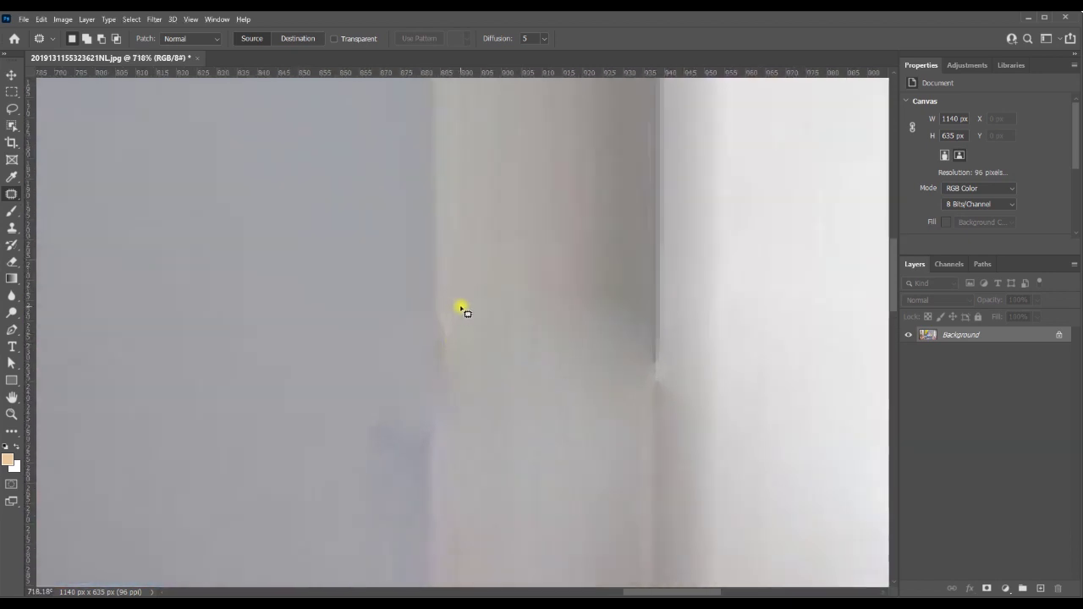
{"action": "mouse_move", "coordinate": [461, 306]}
{"action": "left_mouse_down"}
{"action": "mouse_move", "coordinate": [438, 308]}
{"action": "mouse_move", "coordinate": [441, 455]}
{"action": "mouse_move", "coordinate": [471, 358]}
{"action": "mouse_move", "coordinate": [460, 306]}
{"action": "left_mouse_up"}
{"action": "mouse_move", "coordinate": [454, 367]}
{"action": "left_mouse_down"}
{"action": "mouse_move", "coordinate": [551, 357]}
{"action": "mouse_move", "coordinate": [524, 387]}
{"action": "left_mouse_up"}
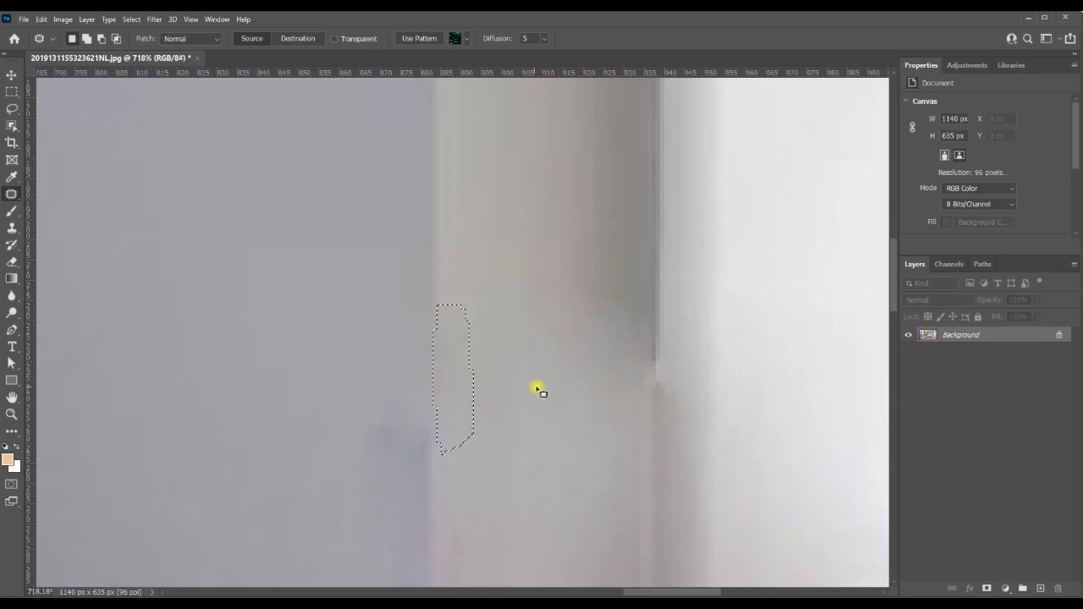
{"action": "left_click_drag", "start_coordinate": [446, 398], "coordinate": [504, 385]}
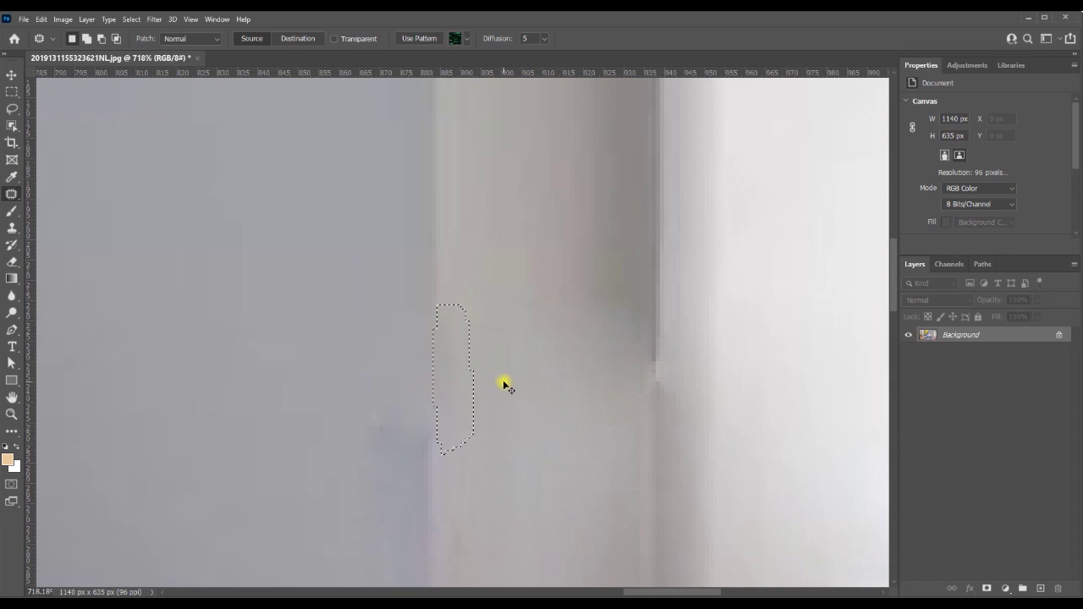
{"action": "key", "text": "ctrl+d"}
{"action": "scroll", "coordinate": [466, 377], "scroll_direction": "down", "scroll_amount": 5}
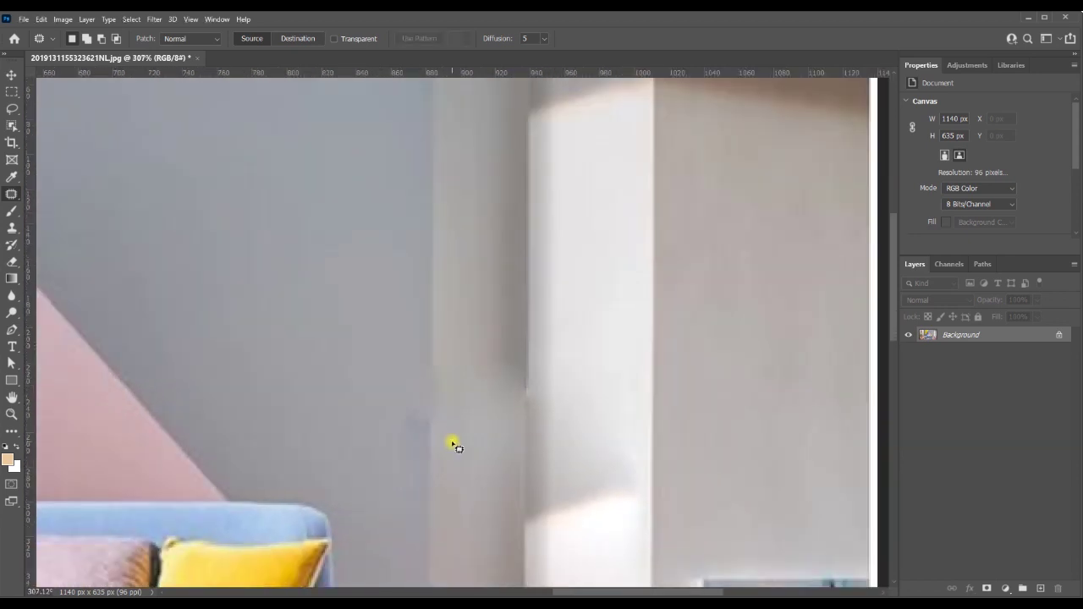
{"action": "scroll", "coordinate": [592, 493], "scroll_direction": "down", "scroll_amount": 2}
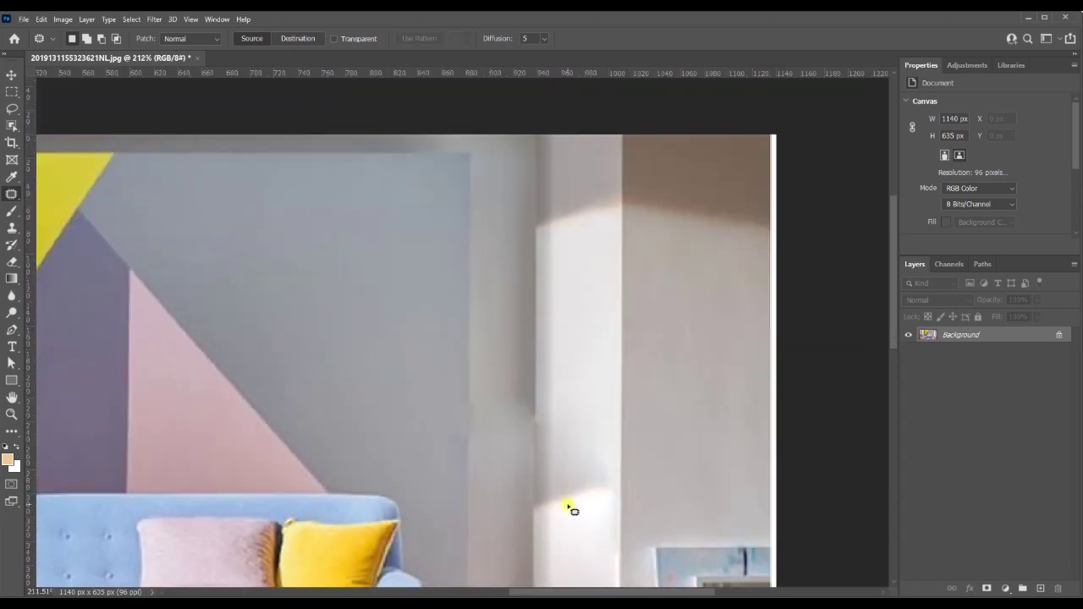